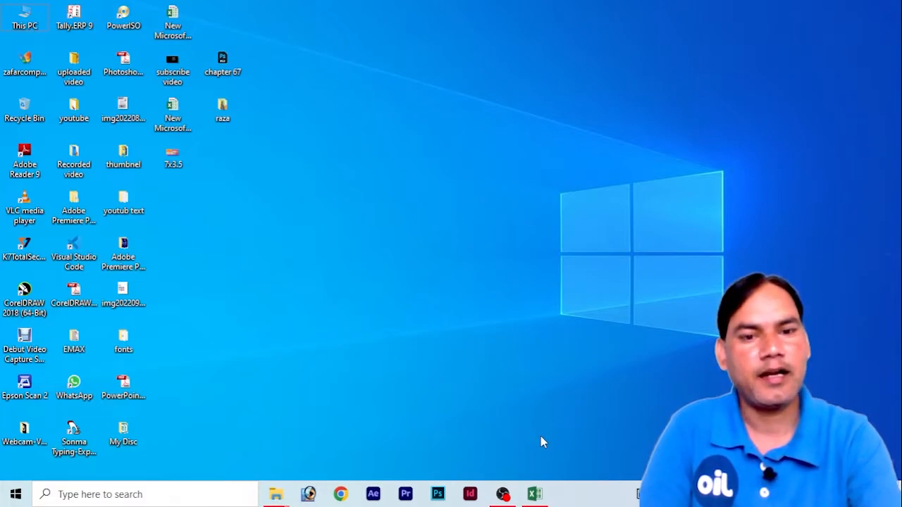
# - Switch to the open Excel workbook and total the first student's marks in H4 with =SUM(D4:G4)
pyautogui.click(534, 494)
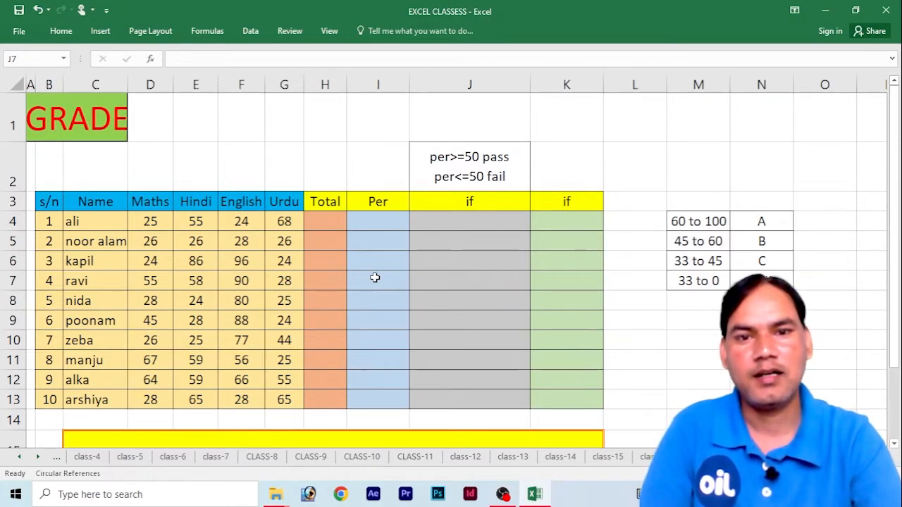
pyautogui.click(326, 222)
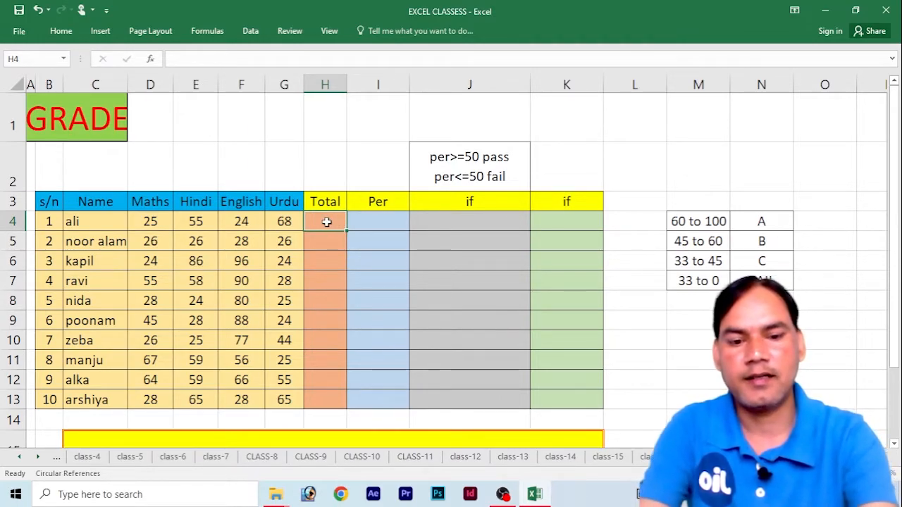
pyautogui.write('=')
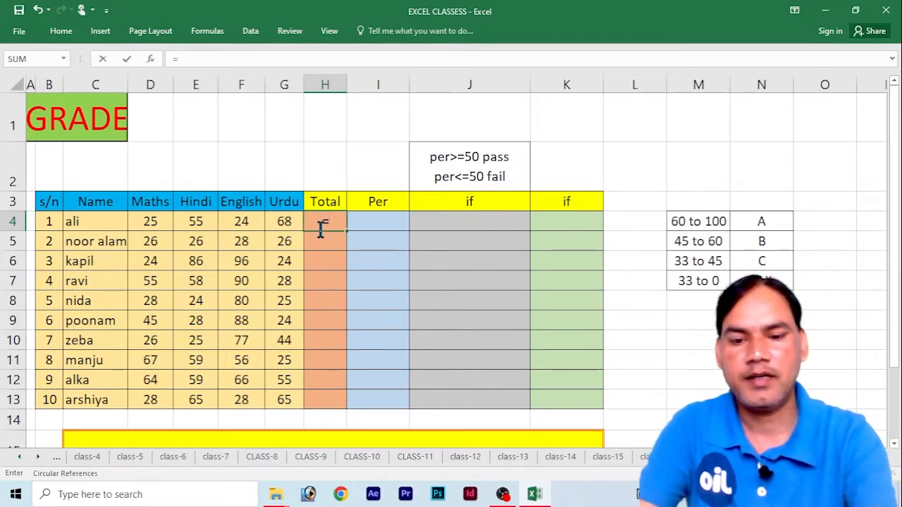
pyautogui.write('SUM(')
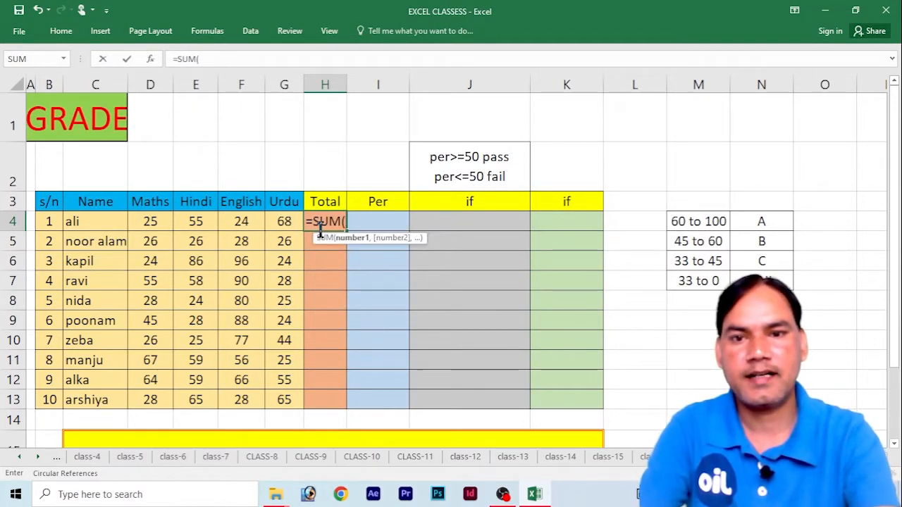
pyautogui.moveTo(146, 221); pyautogui.dragTo(268, 221)
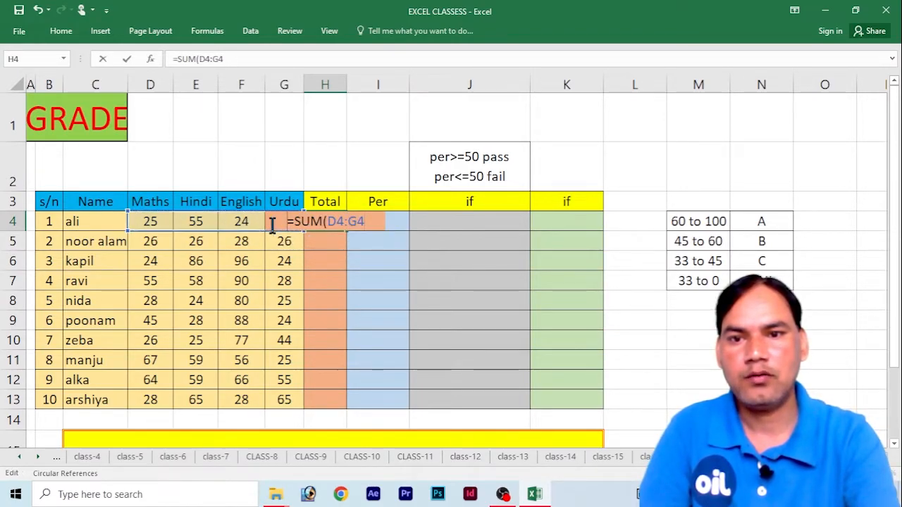
pyautogui.press('Return')
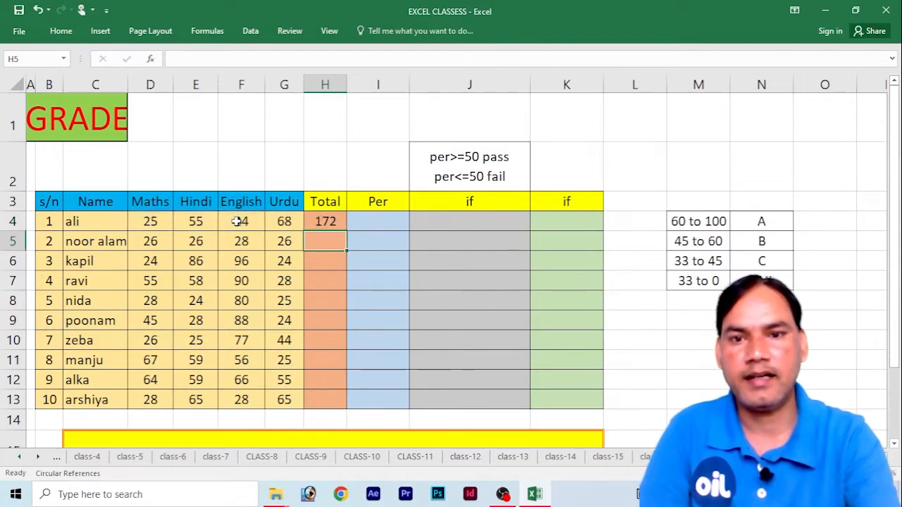
# - Fill the Total formula from H4 down through H13 for all students
pyautogui.click(333, 222)
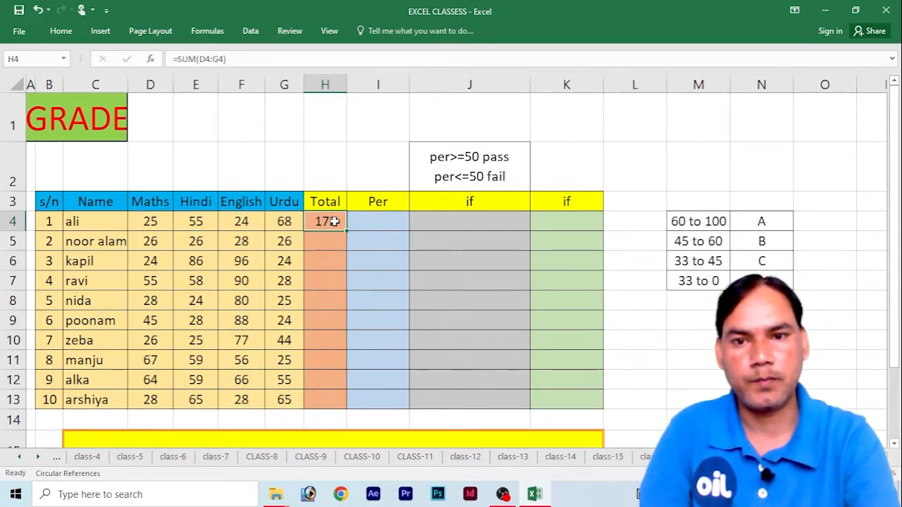
pyautogui.moveTo(347, 233); pyautogui.dragTo(338, 402)
pyautogui.click(329, 400)
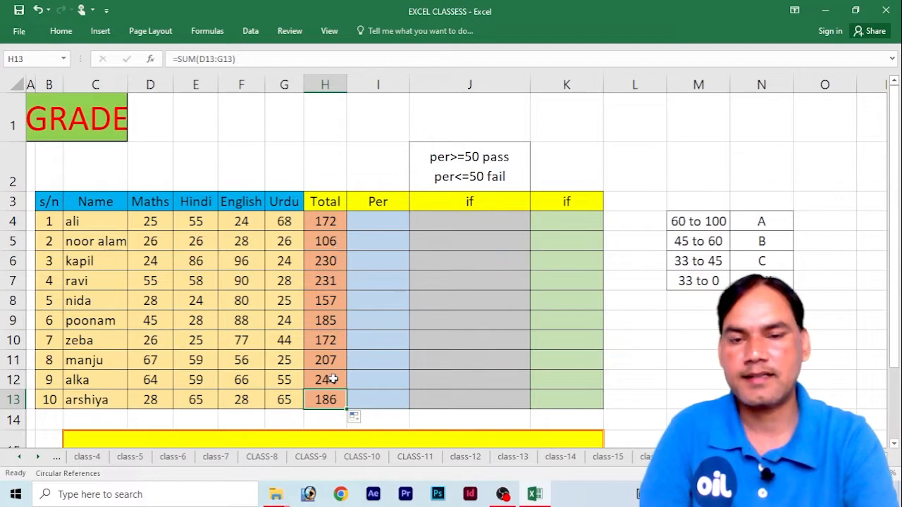
pyautogui.click(464, 274)
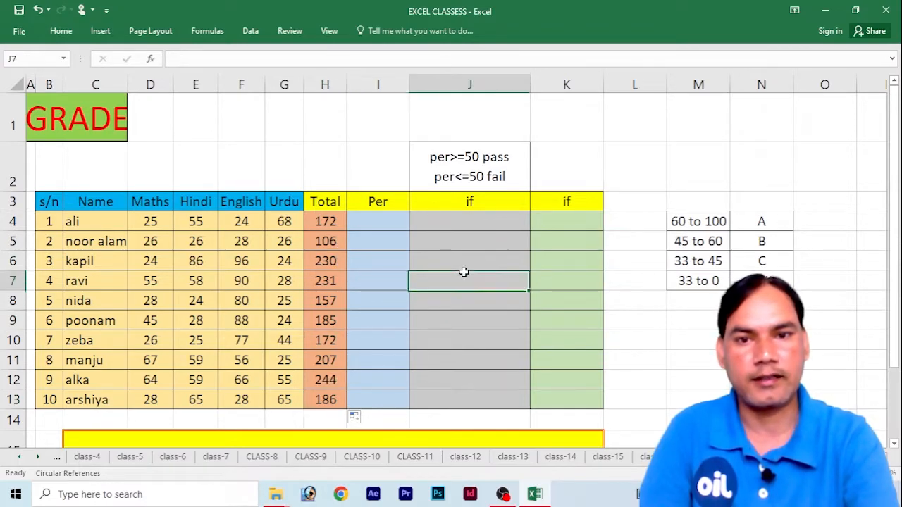
# - Calculate the first student's percentage in I4 with the formula =H4/4
pyautogui.click(377, 219)
pyautogui.write('=')
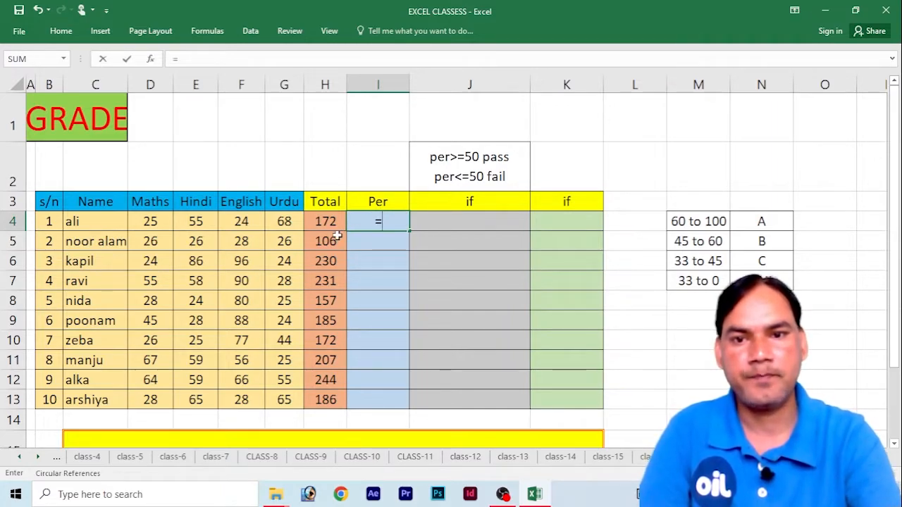
pyautogui.click(326, 222)
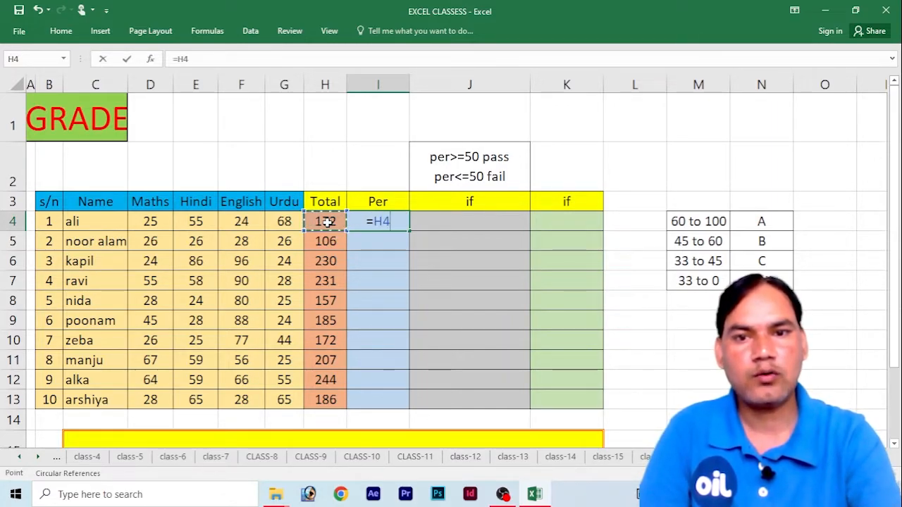
pyautogui.write('/')
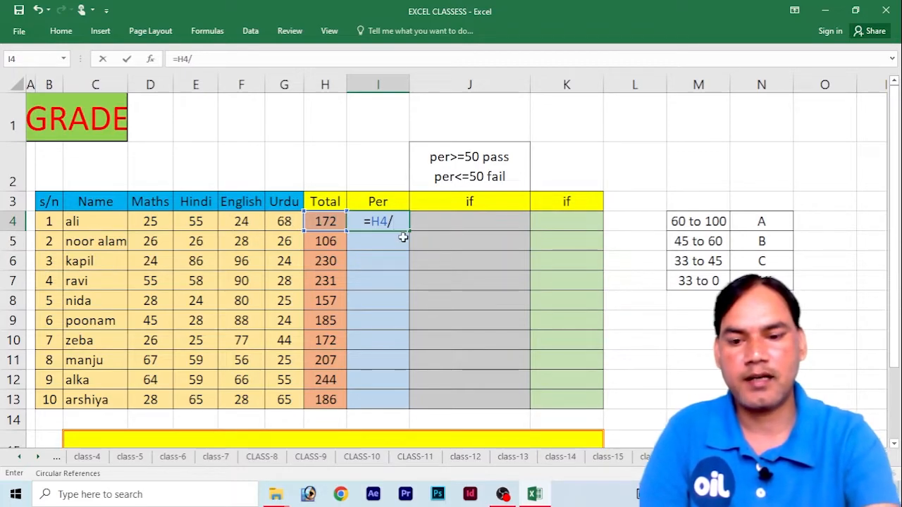
pyautogui.write('4')
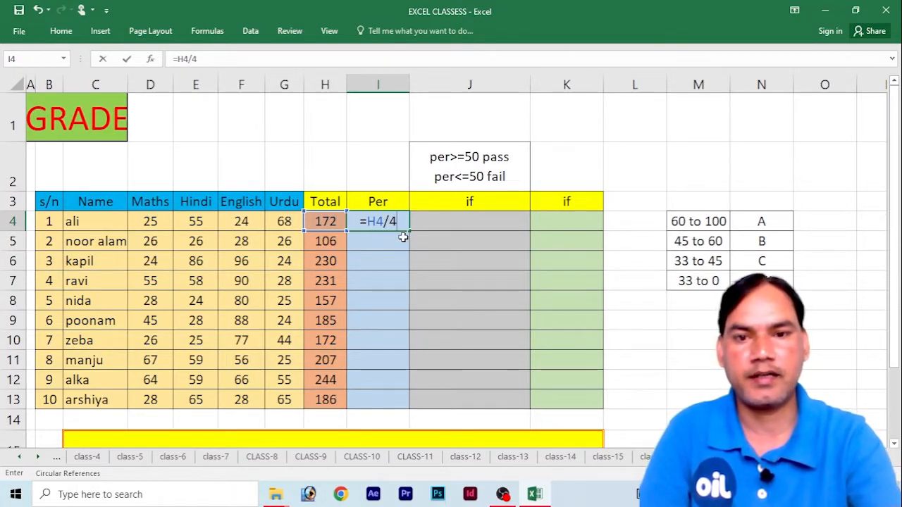
pyautogui.press('Return')
# - Fill the percentage formula from I4 down through I13
pyautogui.click(392, 221)
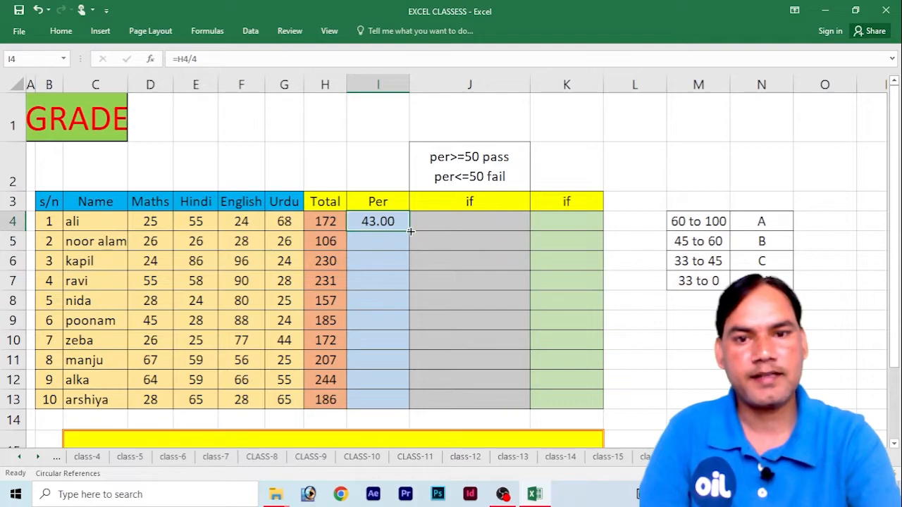
pyautogui.moveTo(409, 231); pyautogui.dragTo(407, 408)
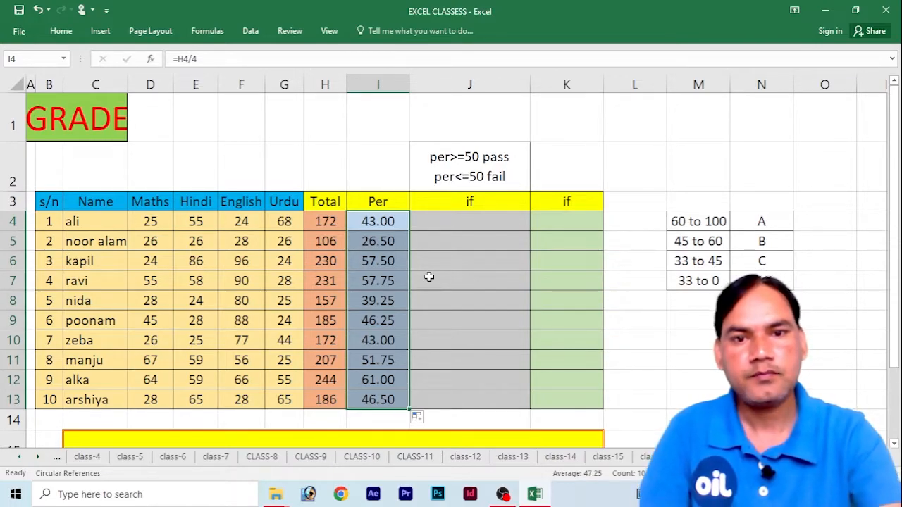
pyautogui.click(481, 251)
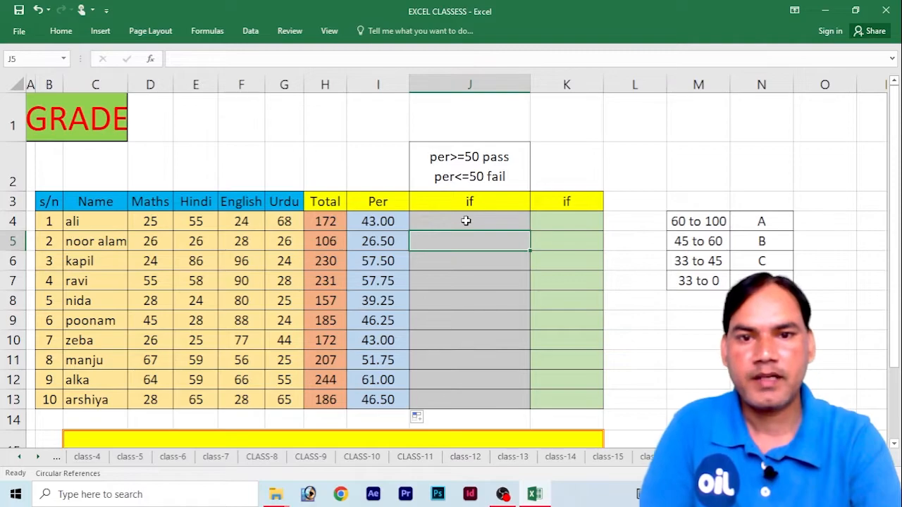
# - Correct the second line of the criteria note in J2 to read "per<50 fail"
pyautogui.click(466, 221)
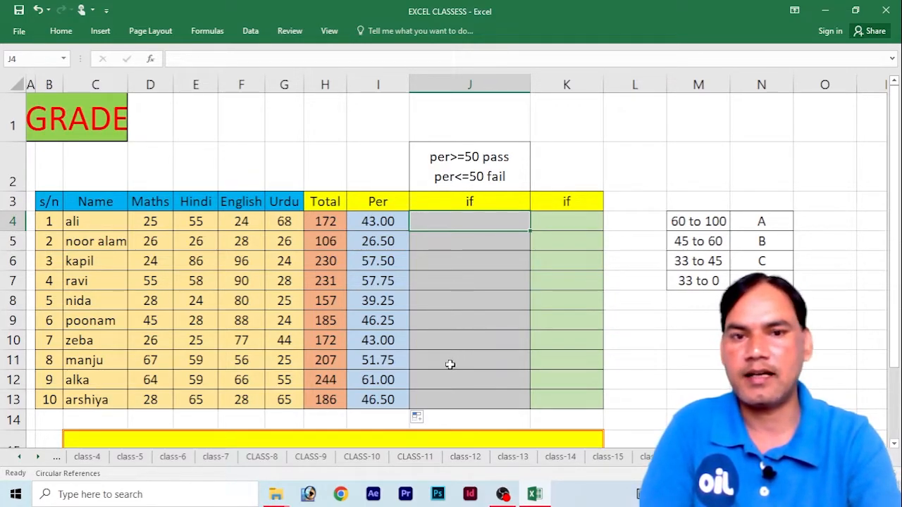
pyautogui.click(467, 171)
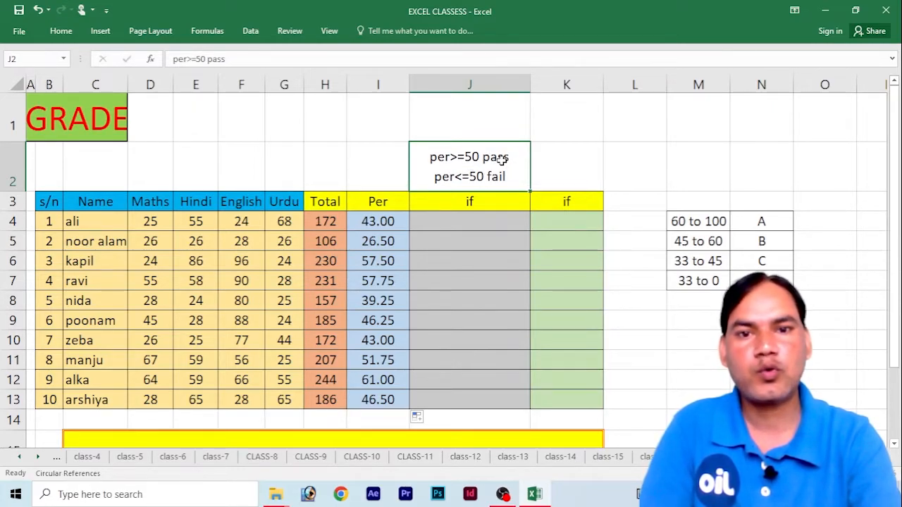
pyautogui.doubleClick(470, 178)
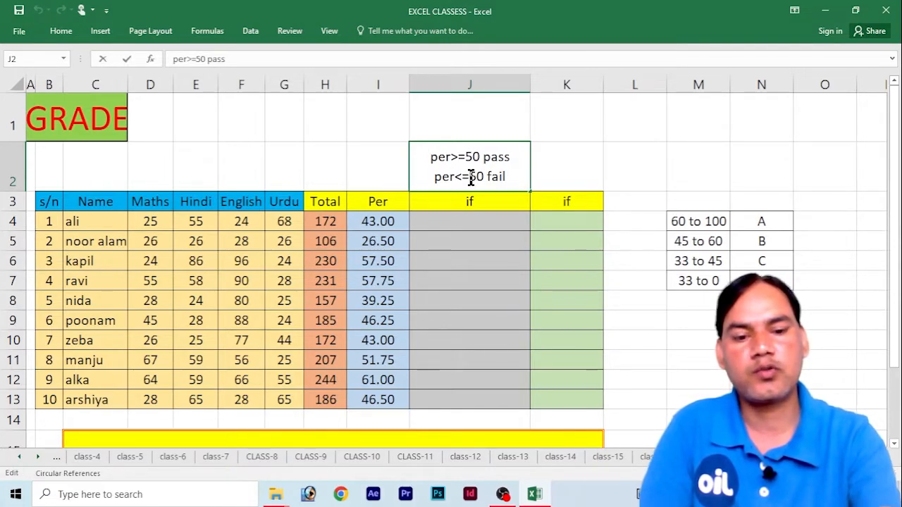
pyautogui.press('BackSpace')
pyautogui.click(473, 219)
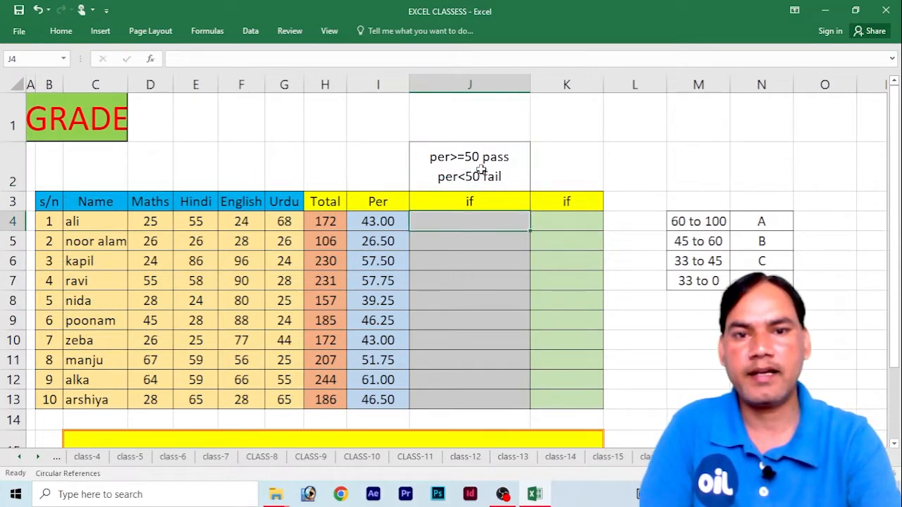
pyautogui.click(453, 168)
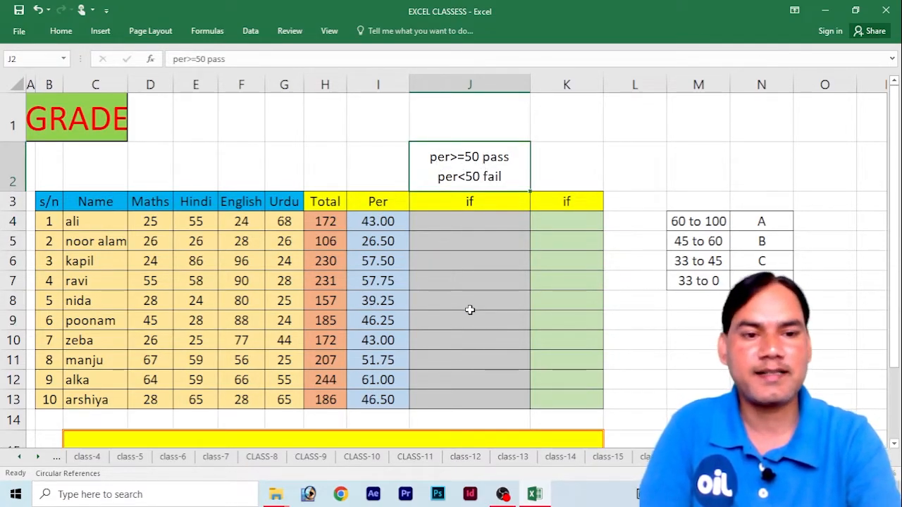
# - Enter the pass/fail formula =IF(I4>=50,"PASS","FAIL") in J4 for the first student
pyautogui.click(457, 222)
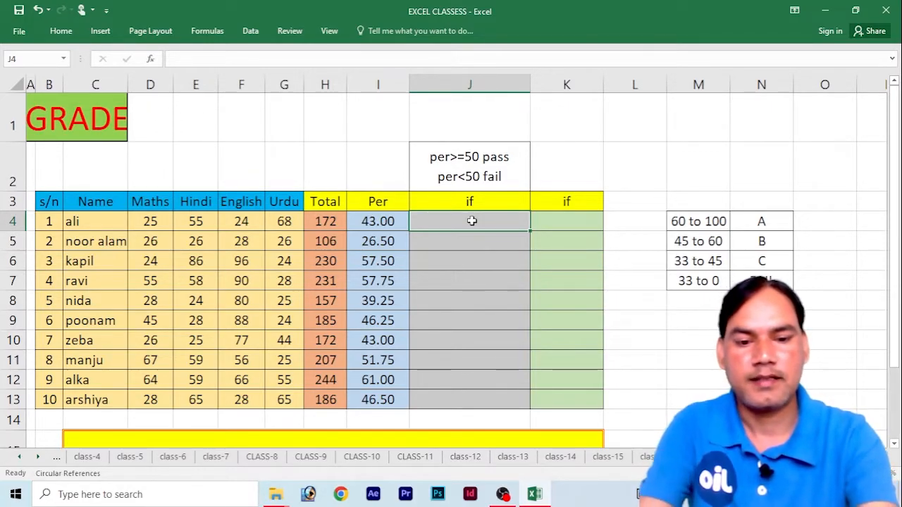
pyautogui.write('=')
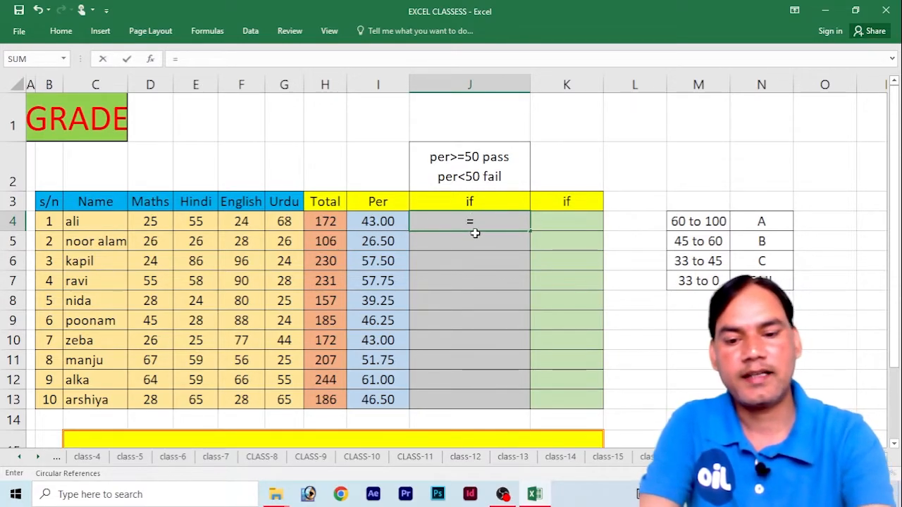
pyautogui.write('IF')
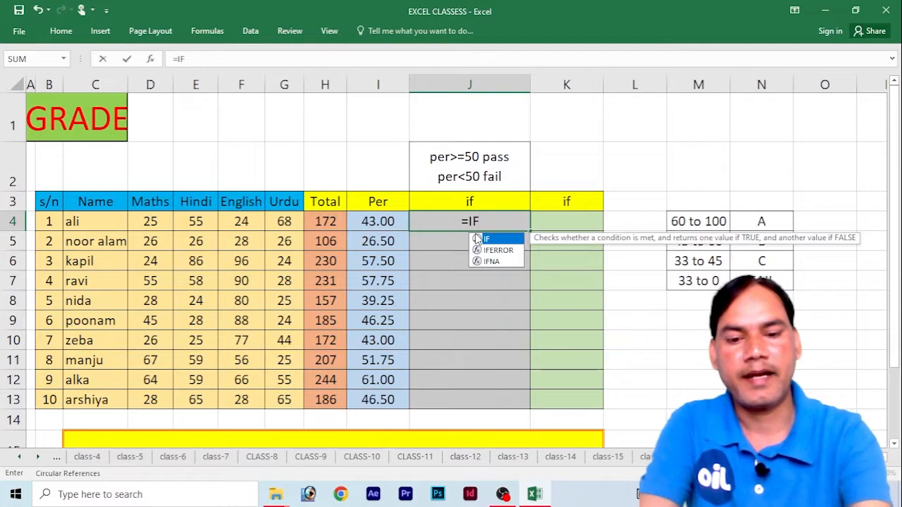
pyautogui.write('(')
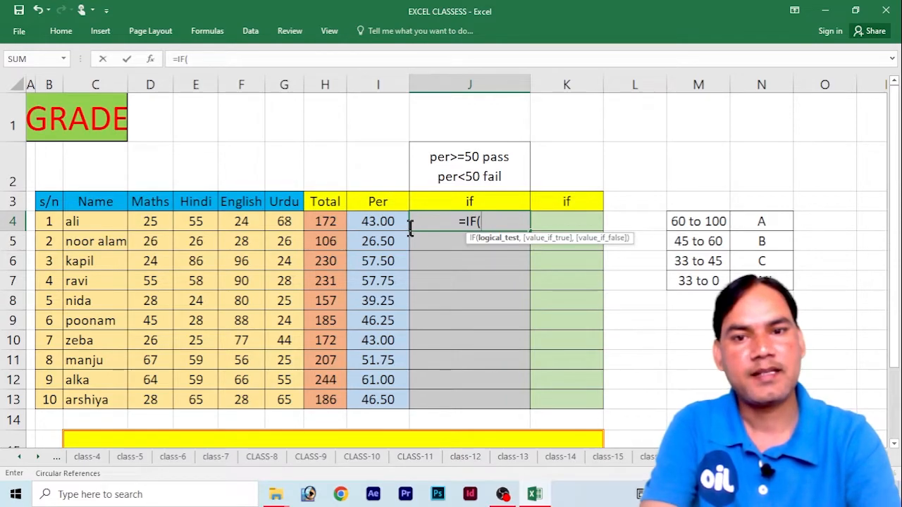
pyautogui.click(374, 221)
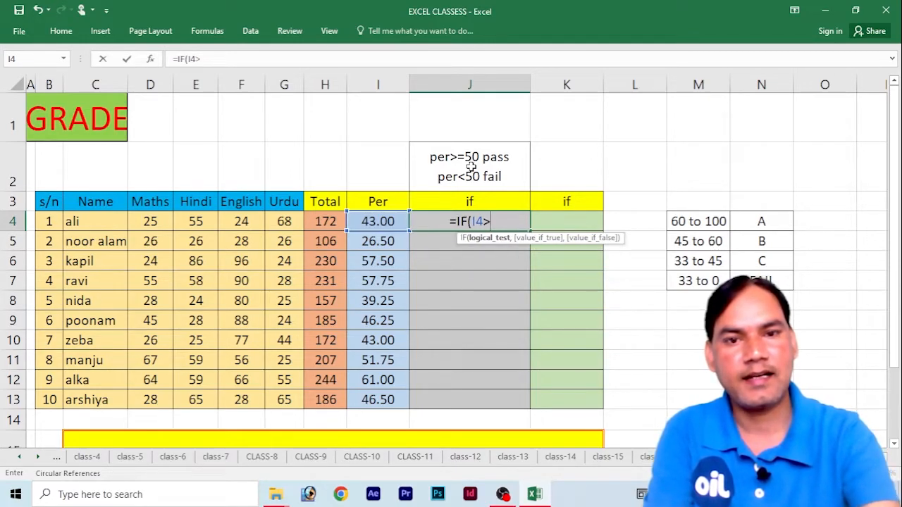
pyautogui.write('>=')
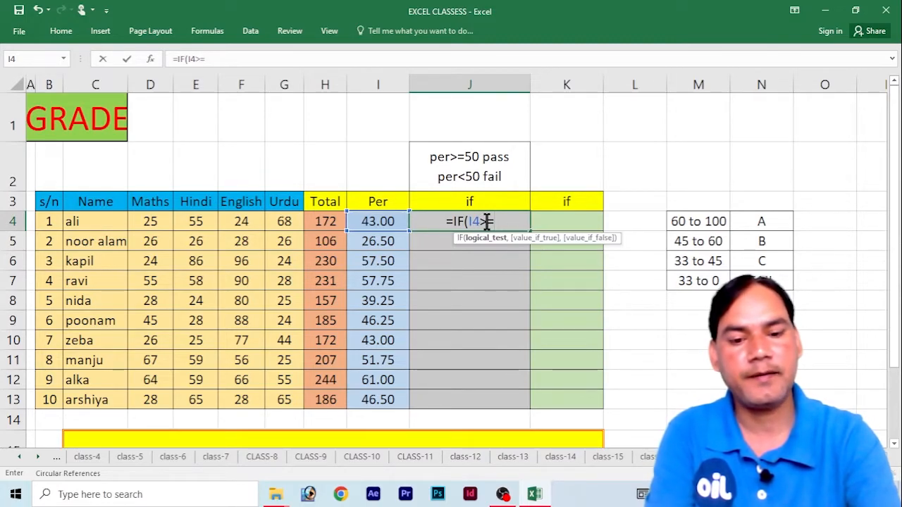
pyautogui.write('50')
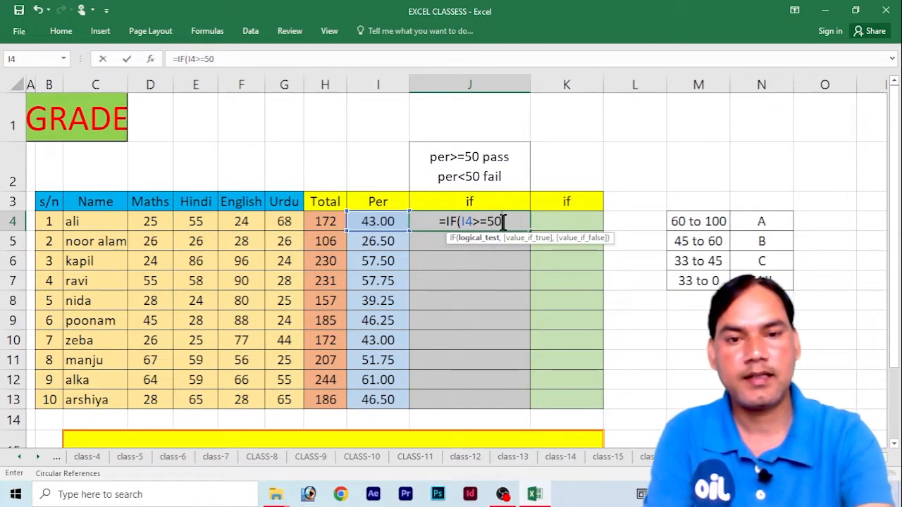
pyautogui.write(',')
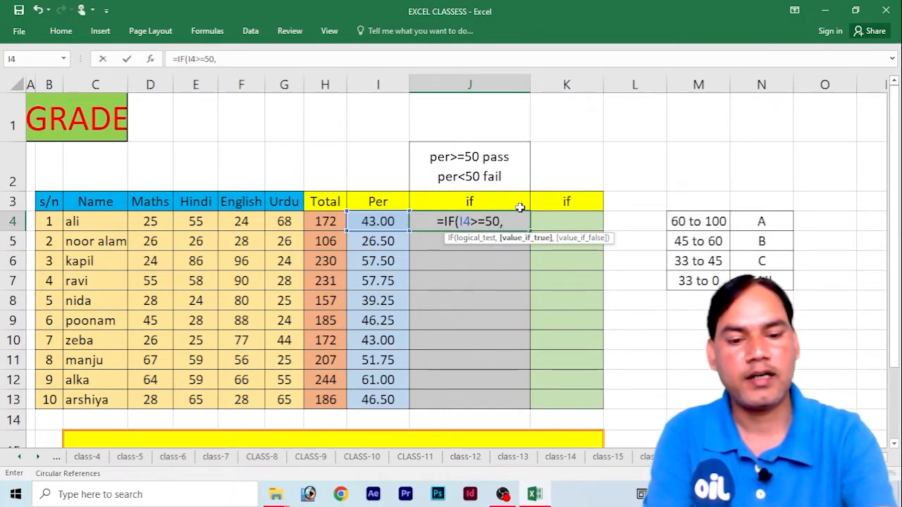
pyautogui.write('"P')
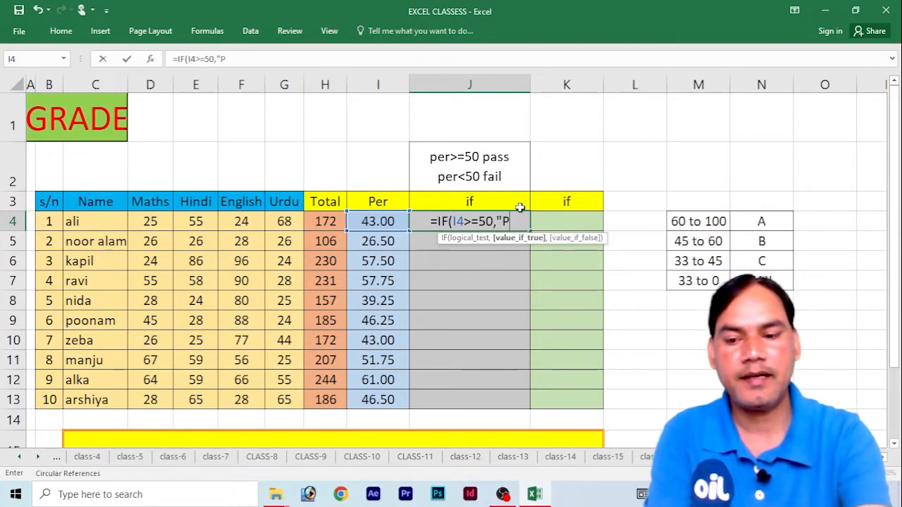
pyautogui.write('ASS"')
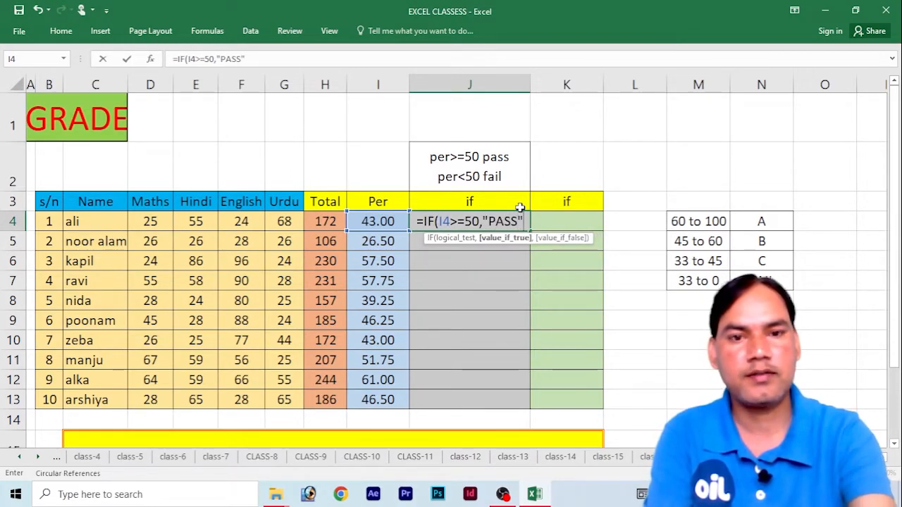
pyautogui.write(',"')
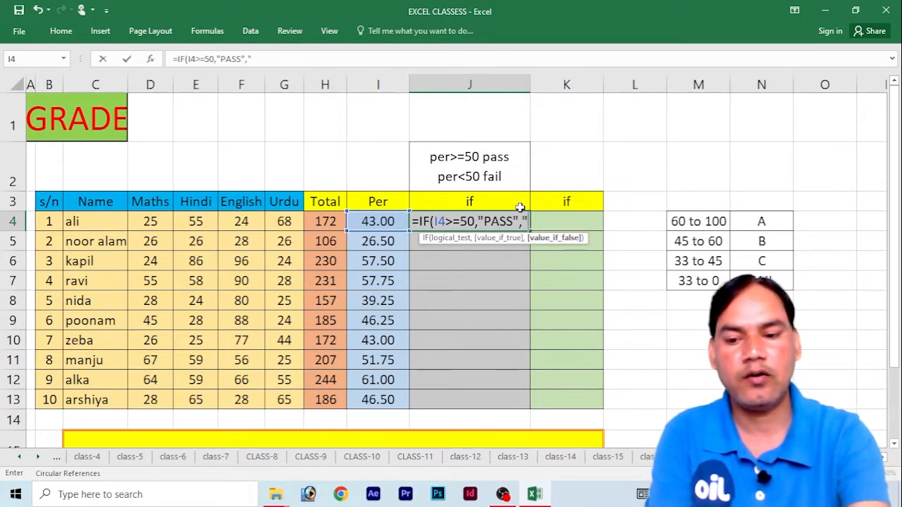
pyautogui.write('FAIL')
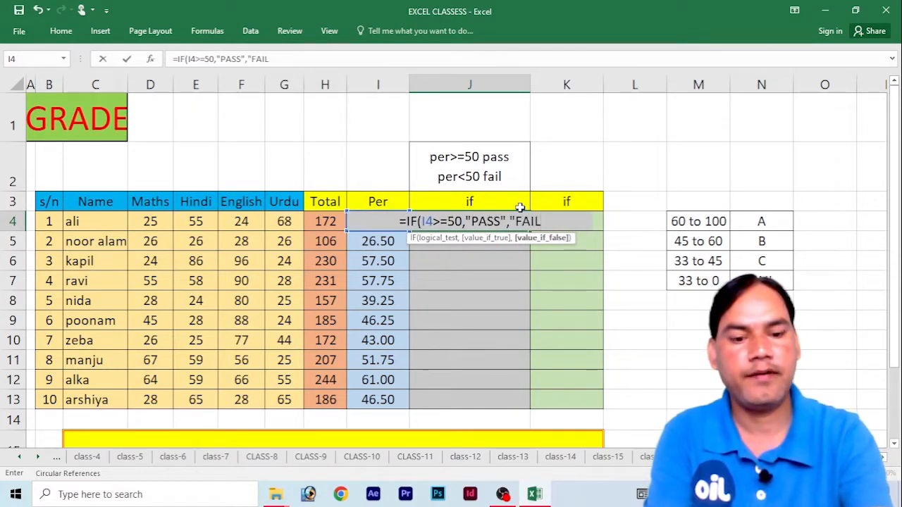
pyautogui.write('"')
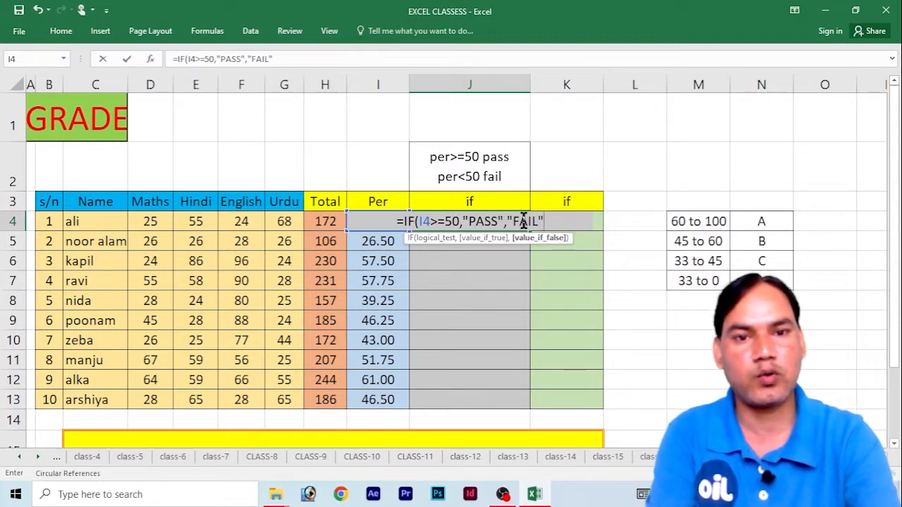
pyautogui.press('Return')
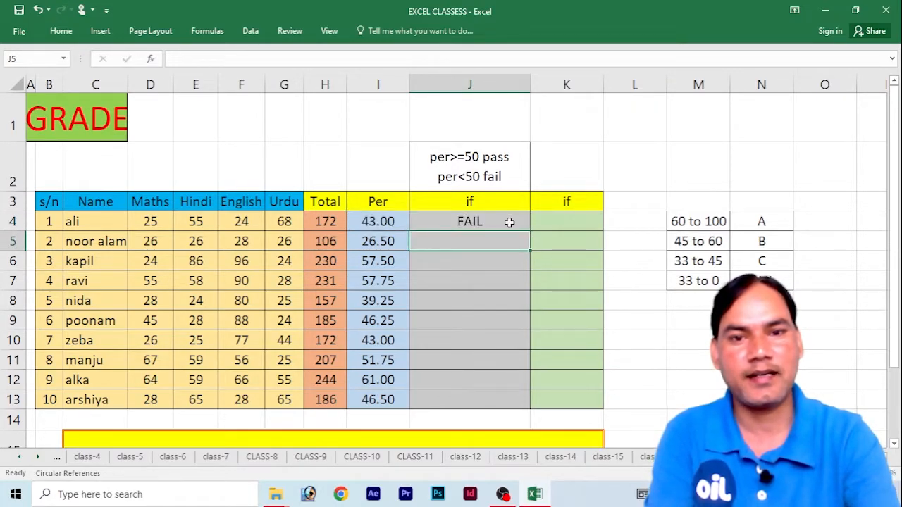
# - Fill the pass/fail formula from J4 down through J13 and review the formula in J4
pyautogui.click(499, 220)
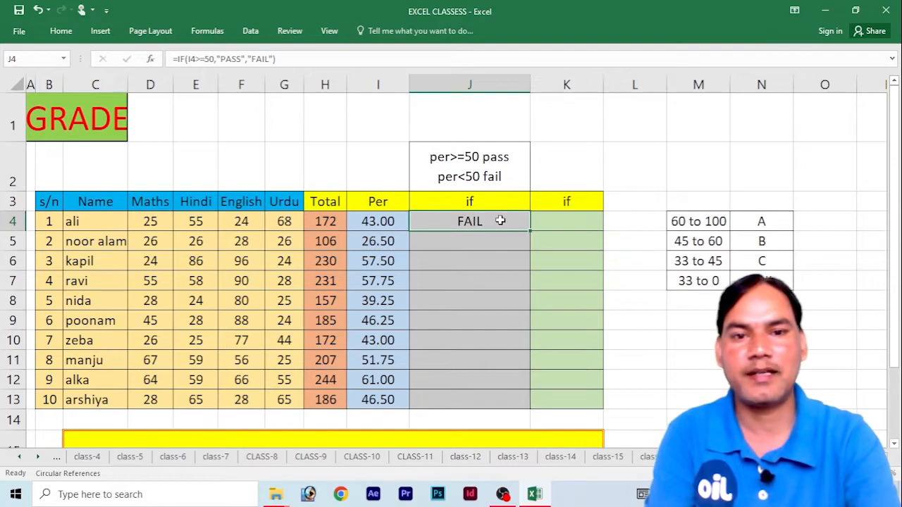
pyautogui.moveTo(530, 229); pyautogui.dragTo(519, 411)
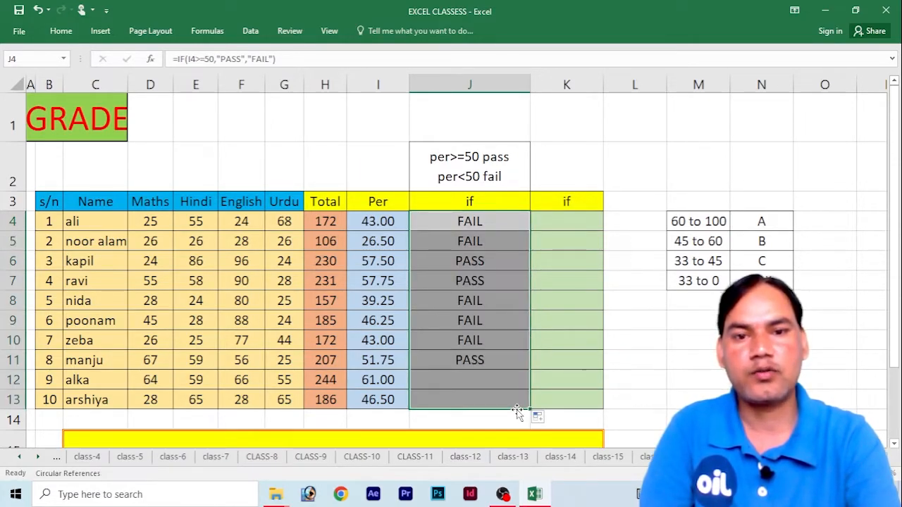
pyautogui.click(511, 282)
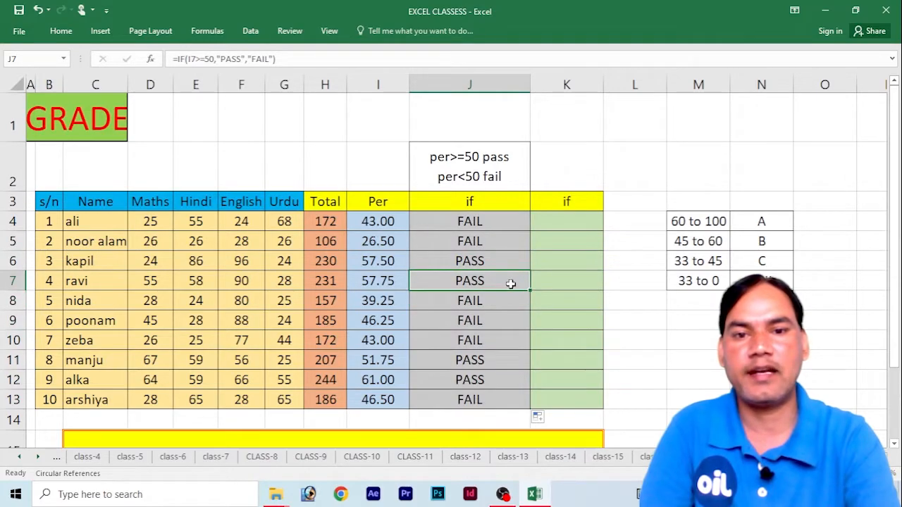
pyautogui.doubleClick(476, 222)
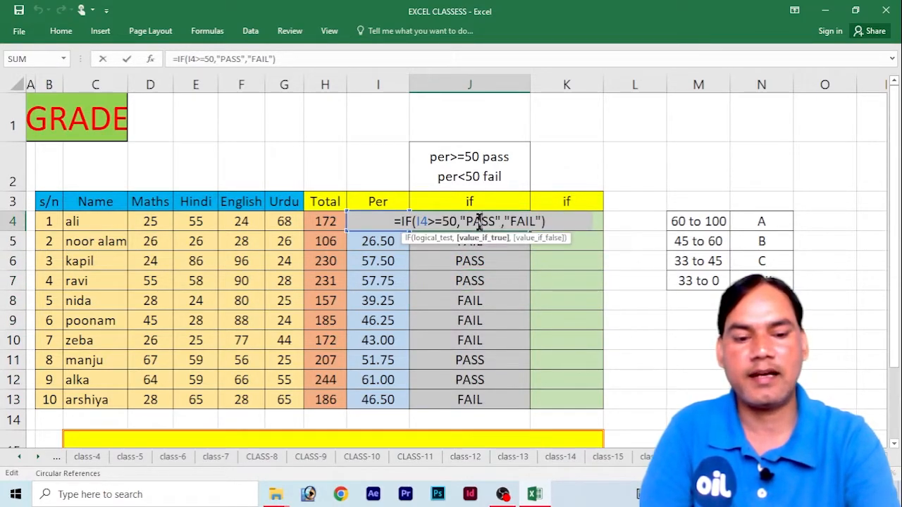
pyautogui.press('Return')
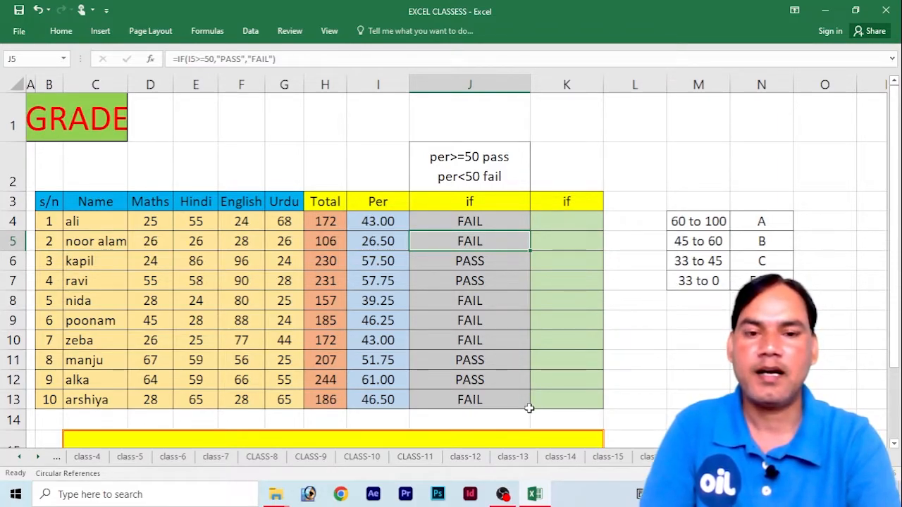
# - Examine the grading criteria table in M4:N7, matching each percentage range to its grade
pyautogui.click(573, 223)
pyautogui.click(685, 223)
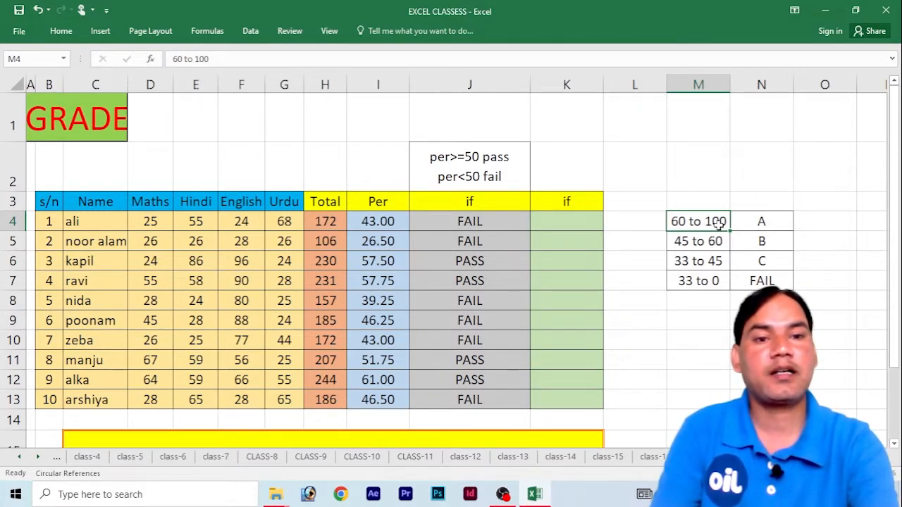
pyautogui.click(765, 222)
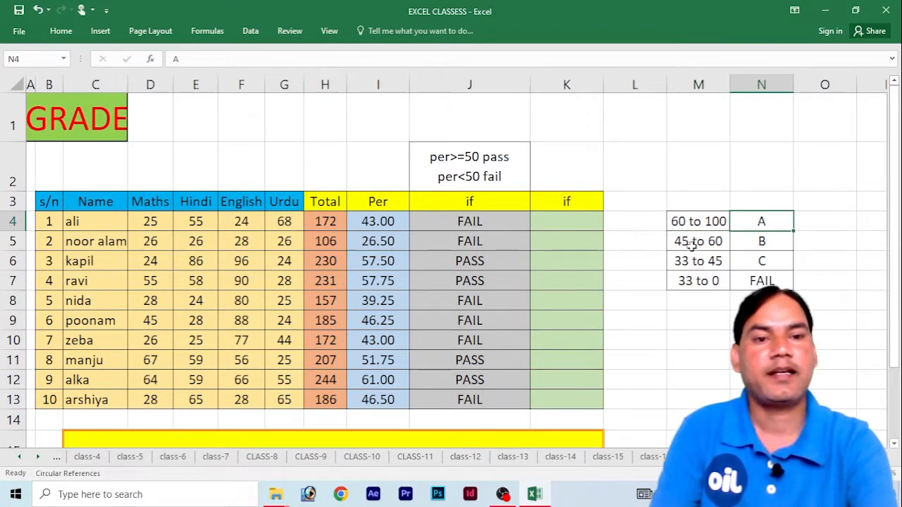
pyautogui.click(760, 241)
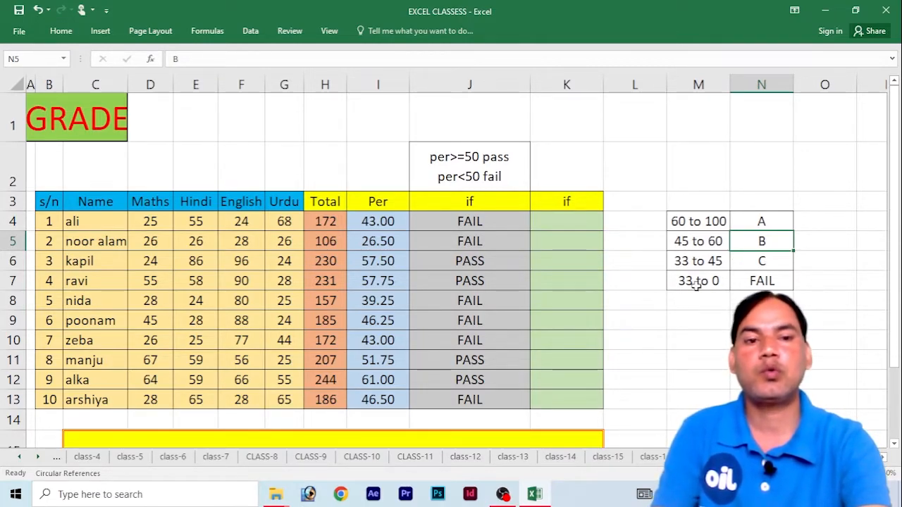
pyautogui.click(761, 281)
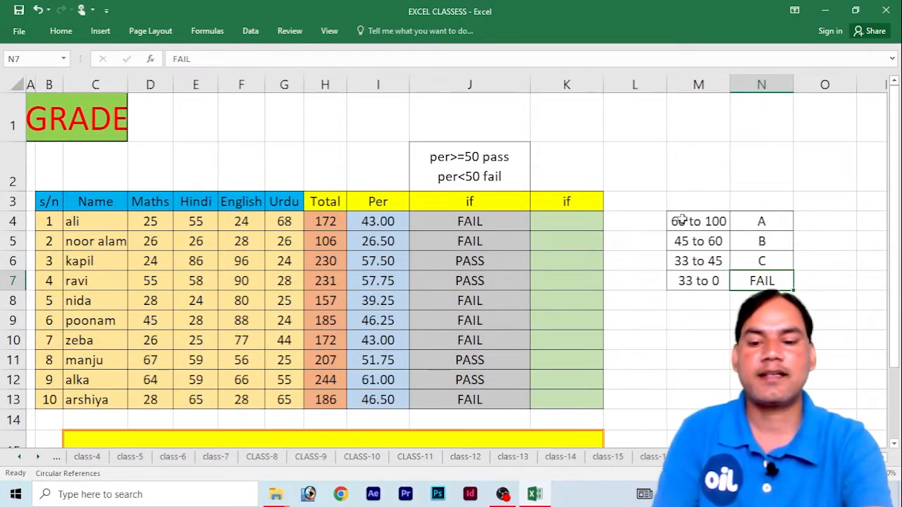
pyautogui.moveTo(678, 216); pyautogui.dragTo(755, 272)
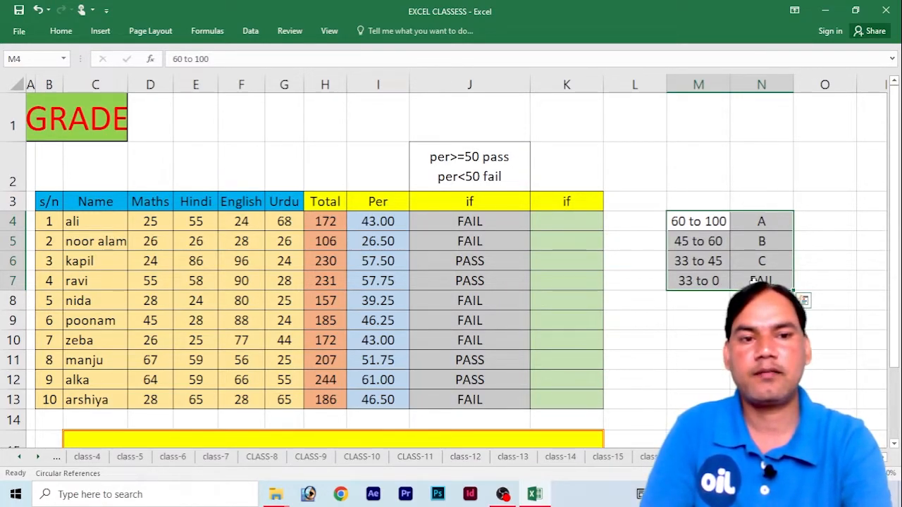
pyautogui.click(752, 280)
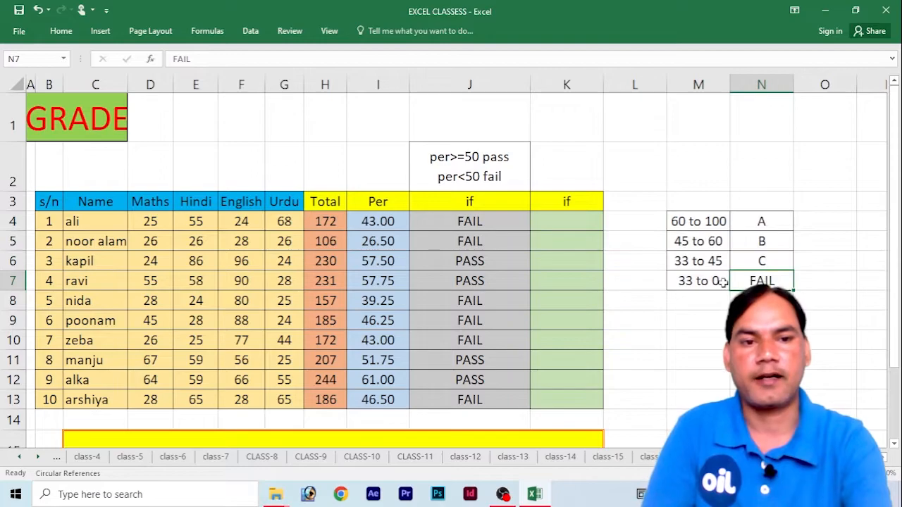
pyautogui.click(554, 221)
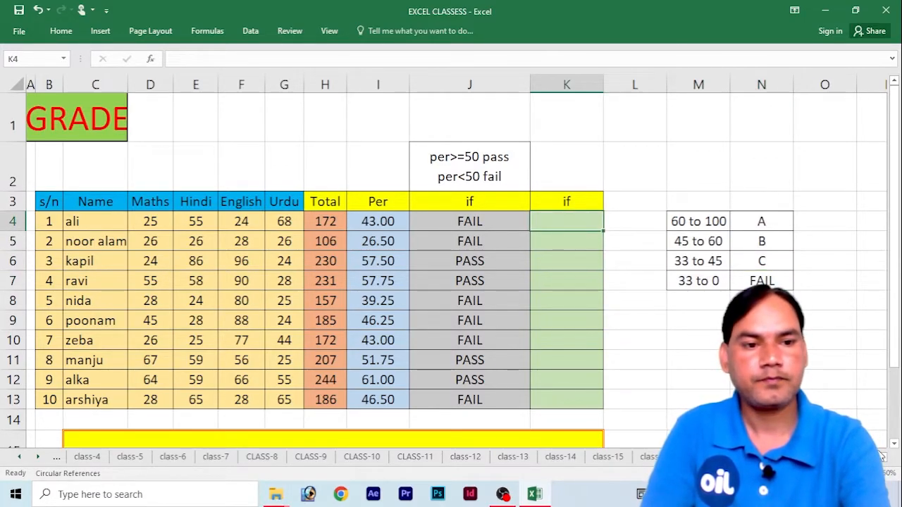
pyautogui.hscroll(4, 598, 285)
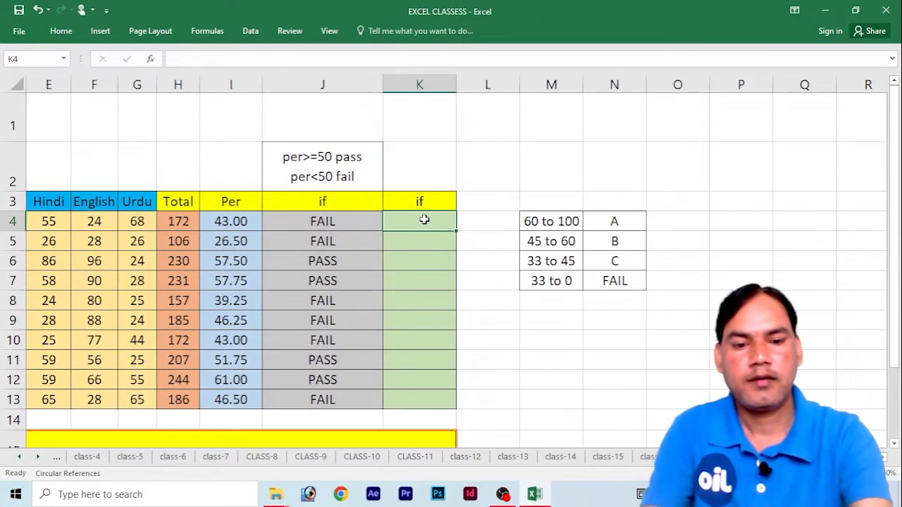
pyautogui.write('=')
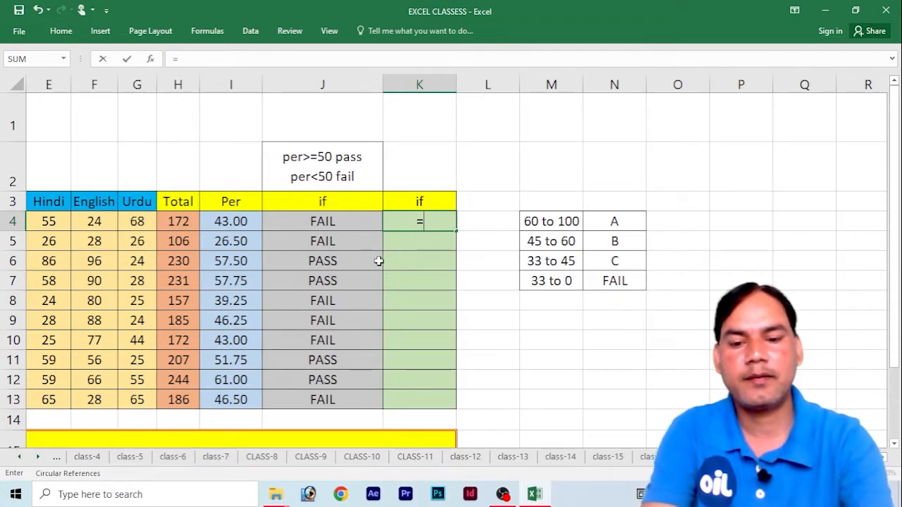
pyautogui.write('IF')
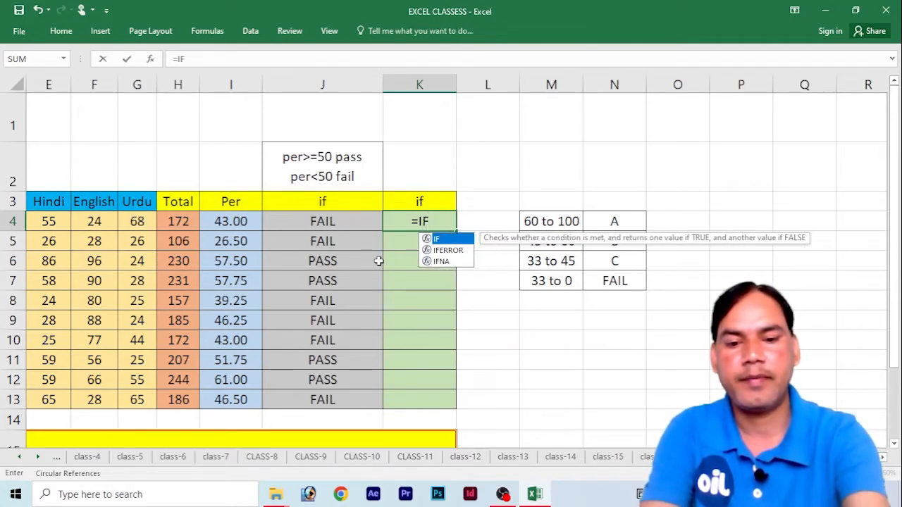
pyautogui.write('(')
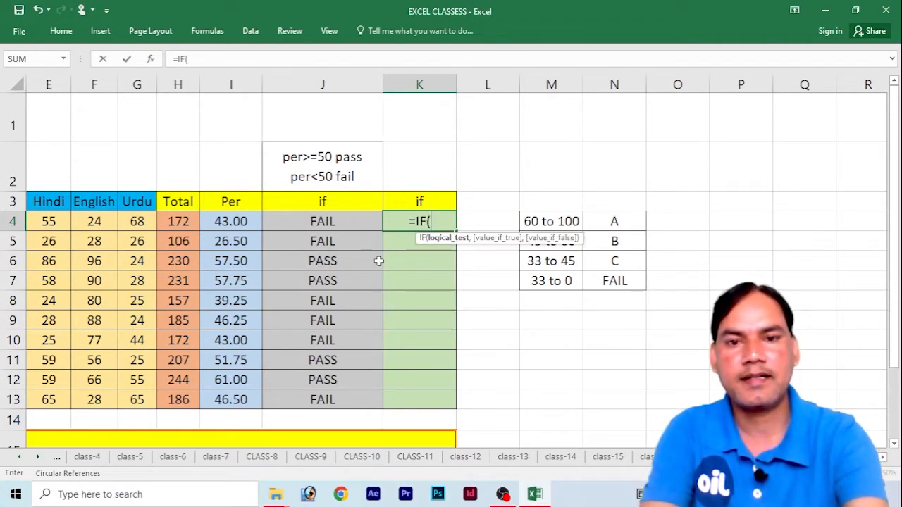
pyautogui.click(237, 221)
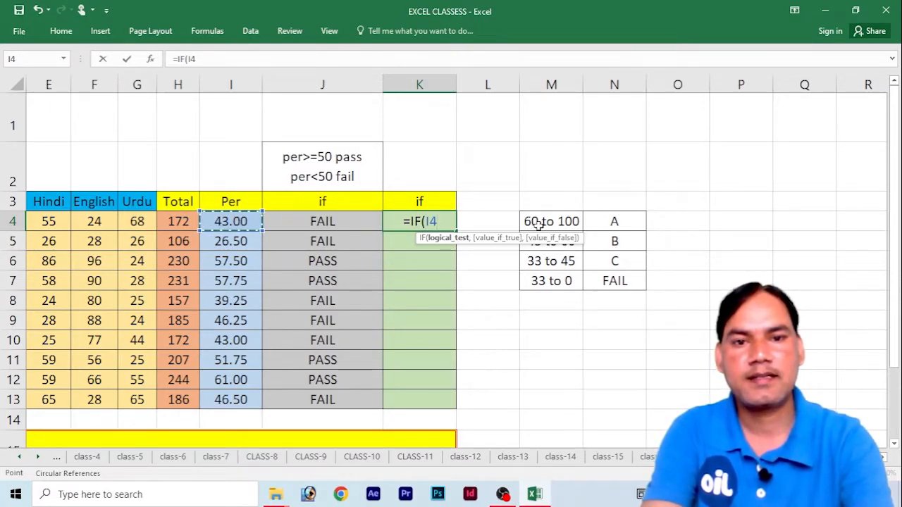
pyautogui.write('>=')
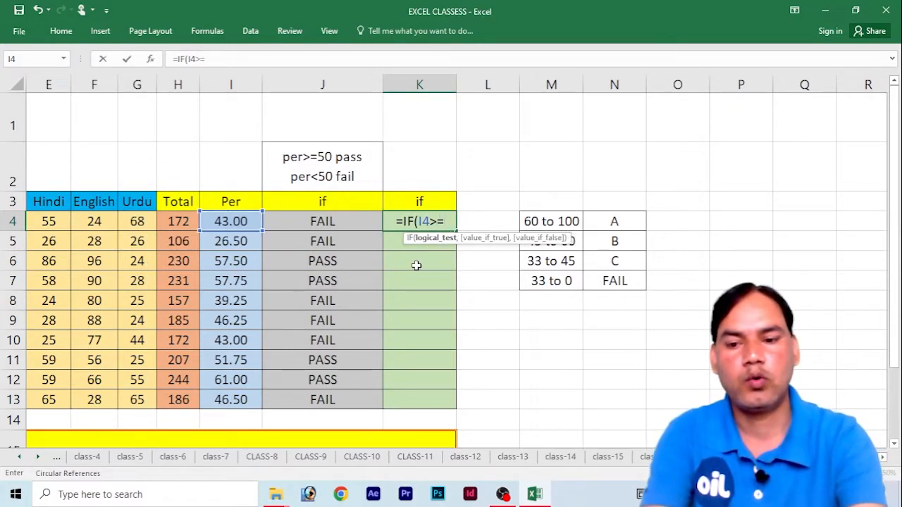
pyautogui.write('60')
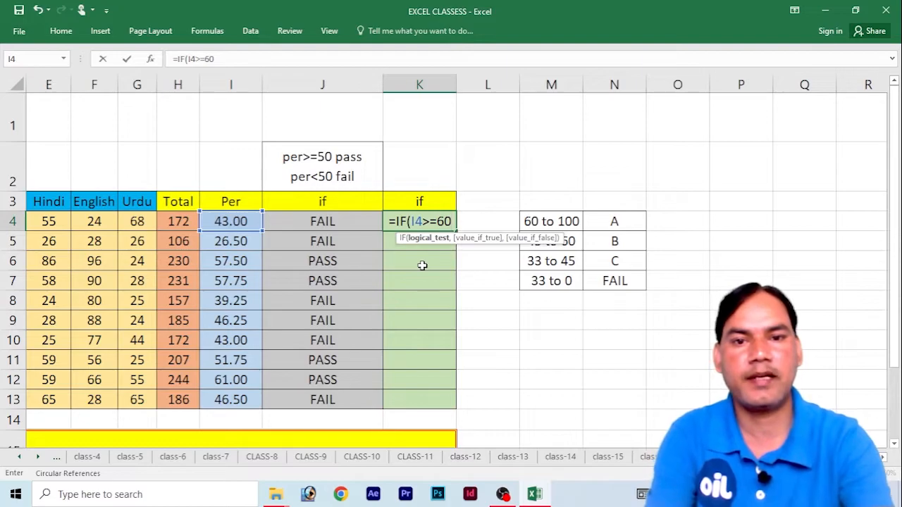
pyautogui.write(',')
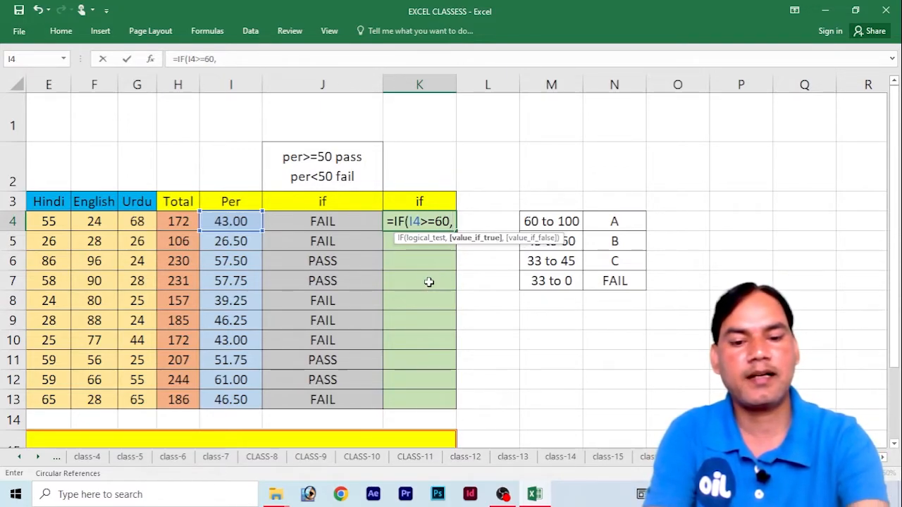
pyautogui.write('"')
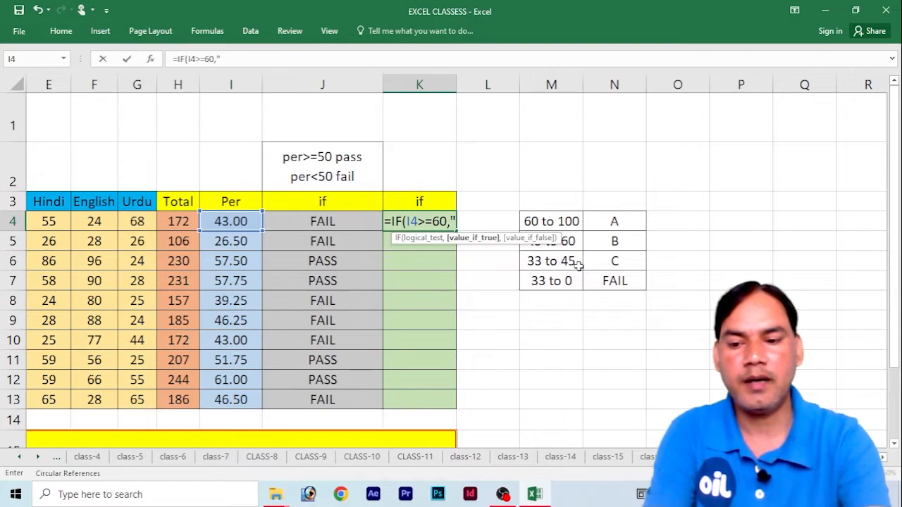
pyautogui.write('A')
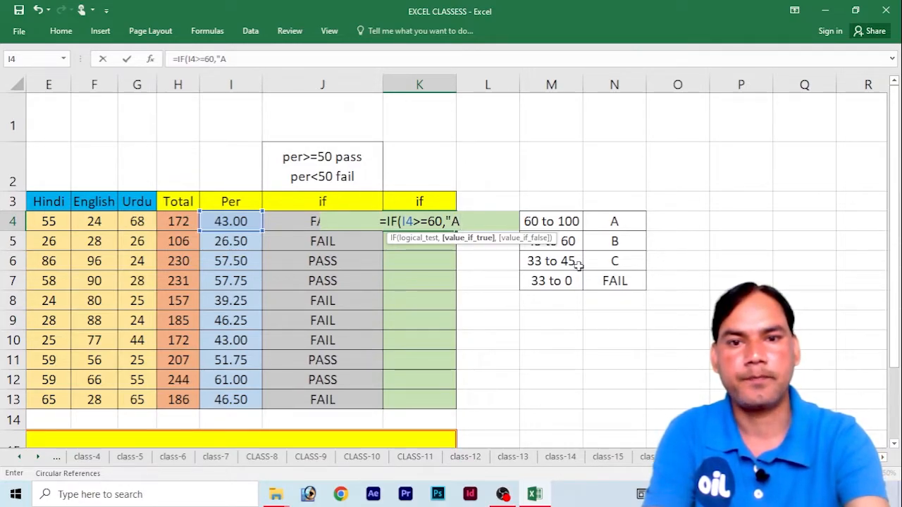
pyautogui.press('BackSpace')
pyautogui.press('BackSpace')
pyautogui.press('BackSpace')
pyautogui.press('BackSpace')
pyautogui.press('BackSpace')
pyautogui.press('BackSpace')
pyautogui.press('BackSpace')
pyautogui.press('BackSpace')
pyautogui.press('BackSpace')
pyautogui.press('BackSpace')
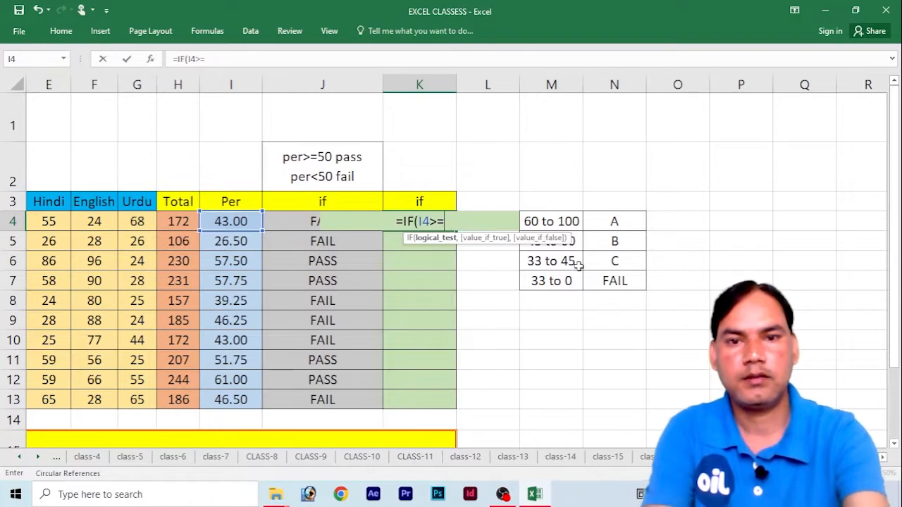
pyautogui.press('BackSpace')
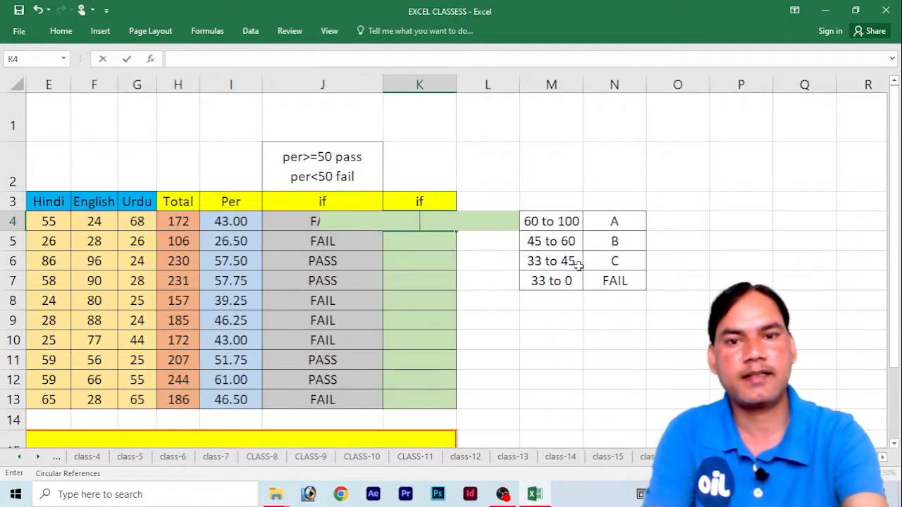
pyautogui.click(497, 266)
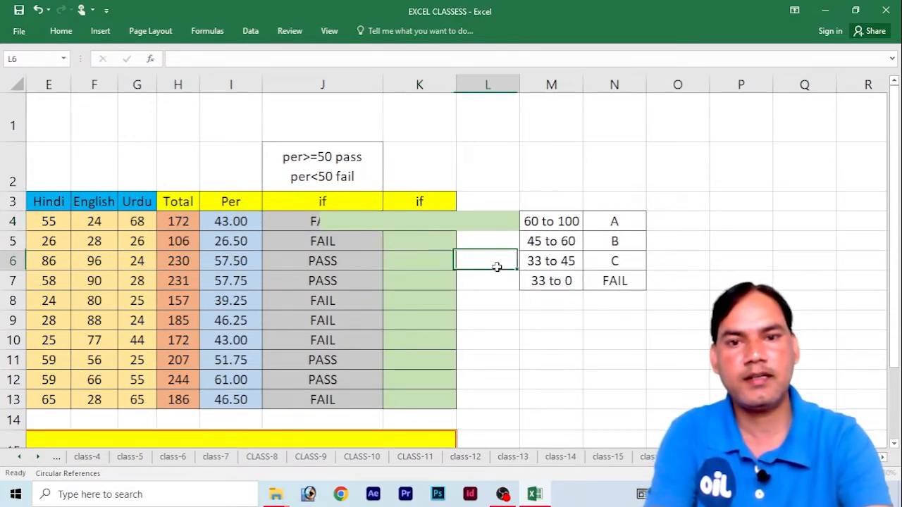
# - Left-align the contents of cell K4
pyautogui.click(417, 221)
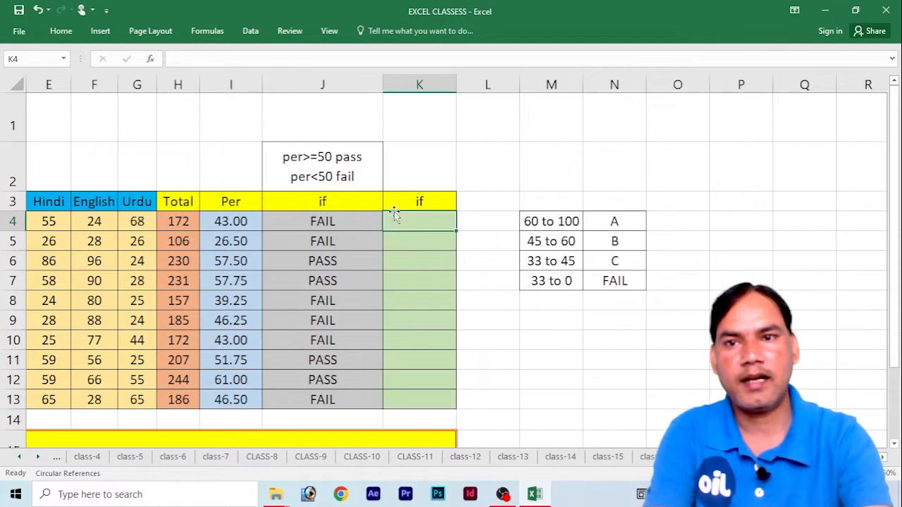
pyautogui.click(61, 30)
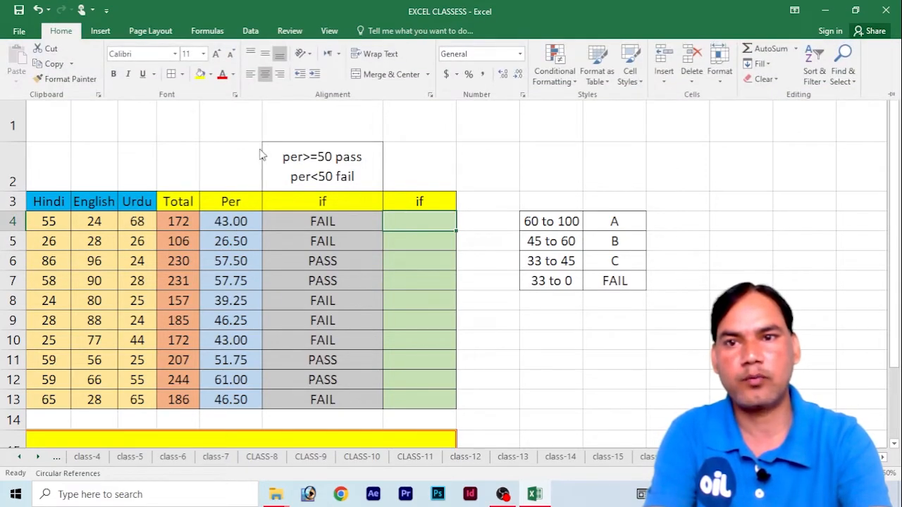
pyautogui.click(250, 74)
# - Start a nested IF formula in K4 with the first condition =IF(I4>=60,"A" for the first student's grade
pyautogui.click(415, 221)
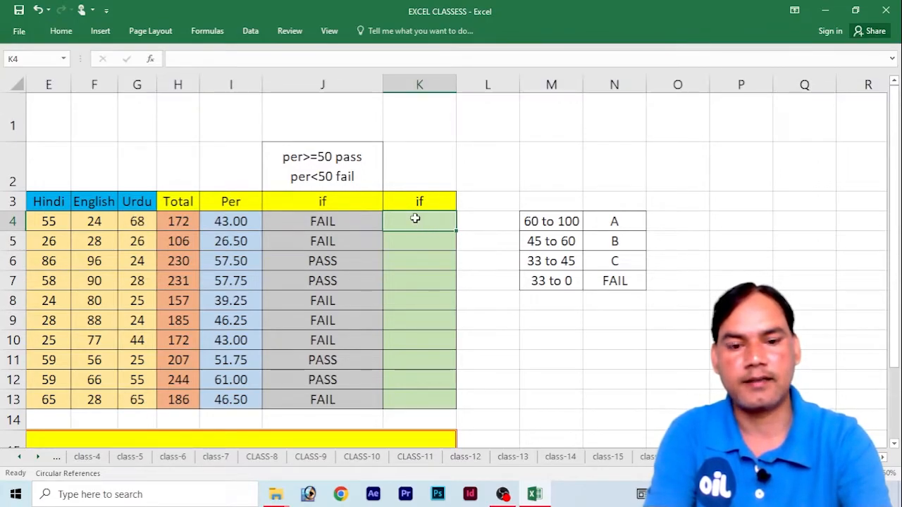
pyautogui.write('=')
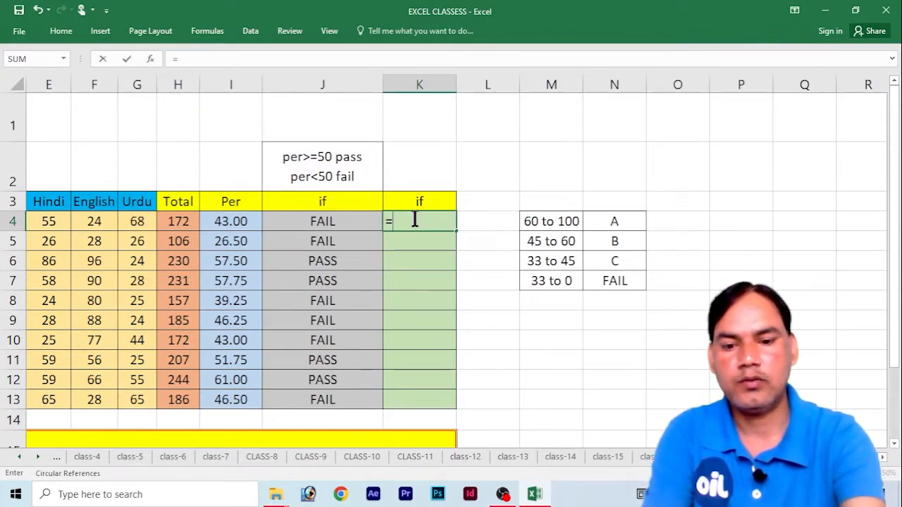
pyautogui.write('IF(')
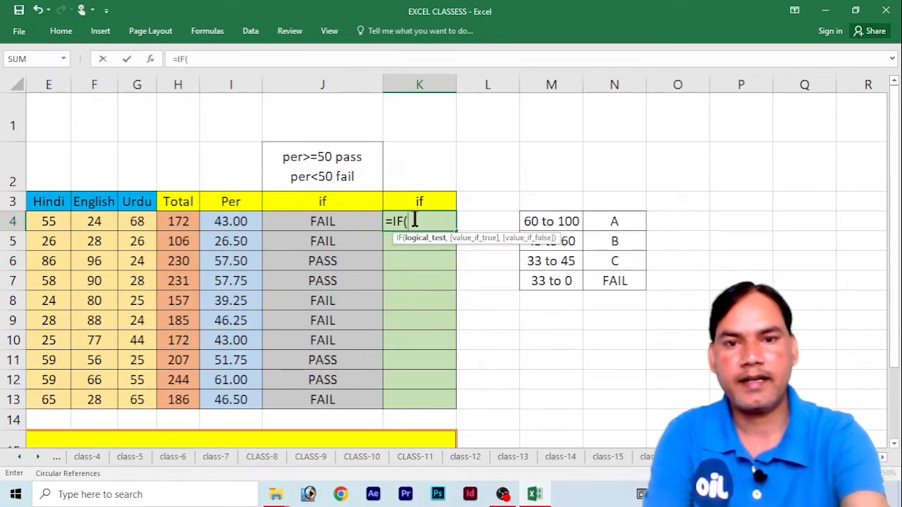
pyautogui.click(222, 222)
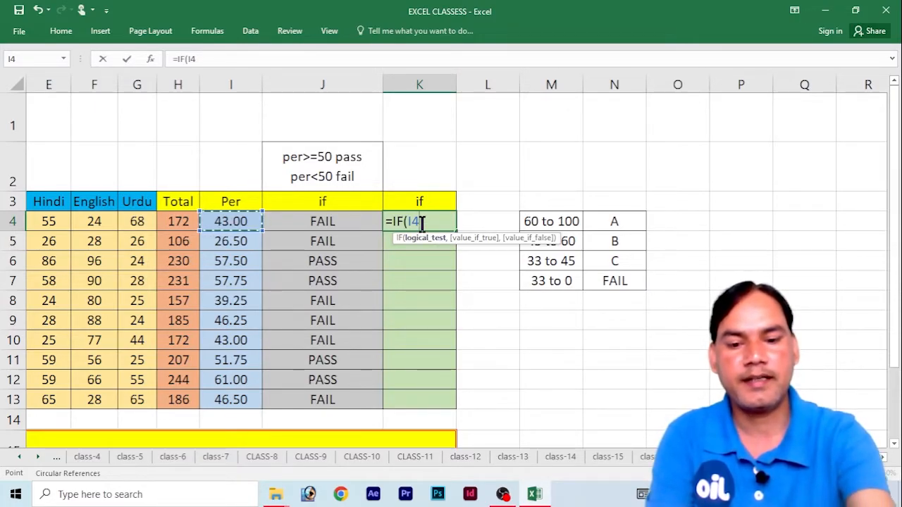
pyautogui.write('>=')
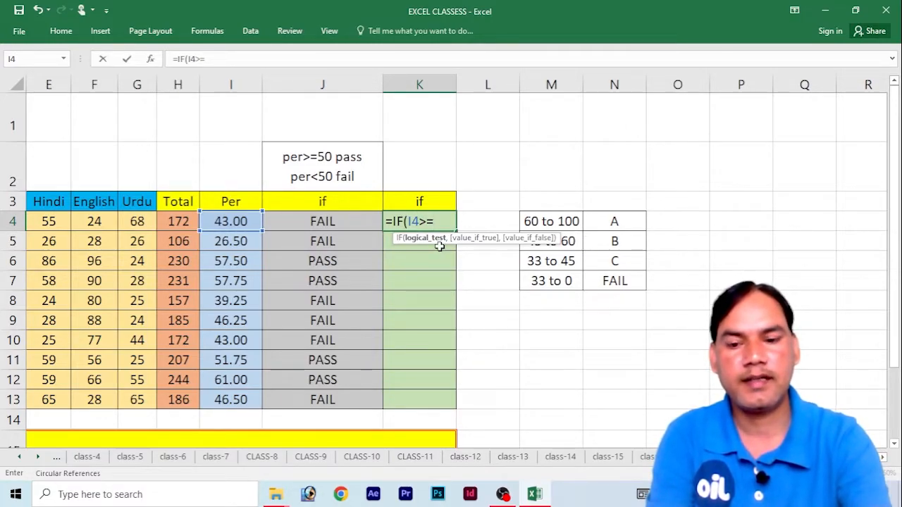
pyautogui.write('60,"')
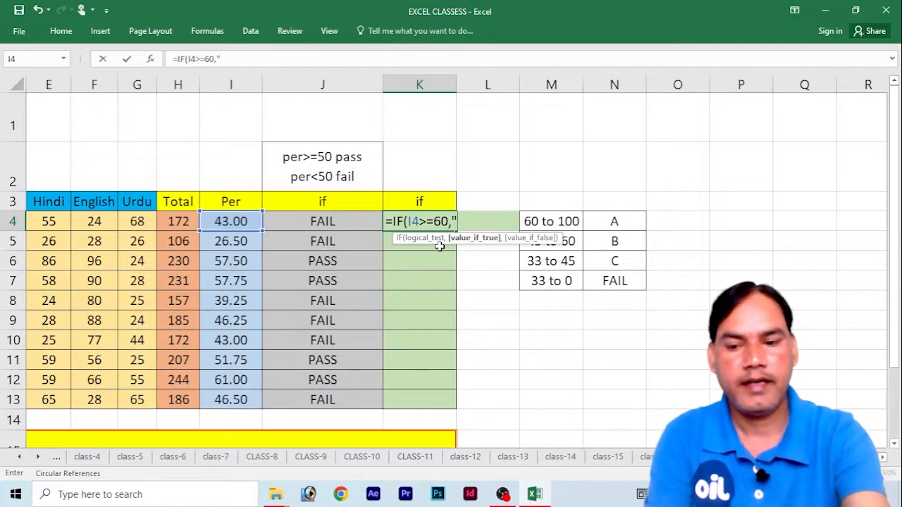
pyautogui.write('A')
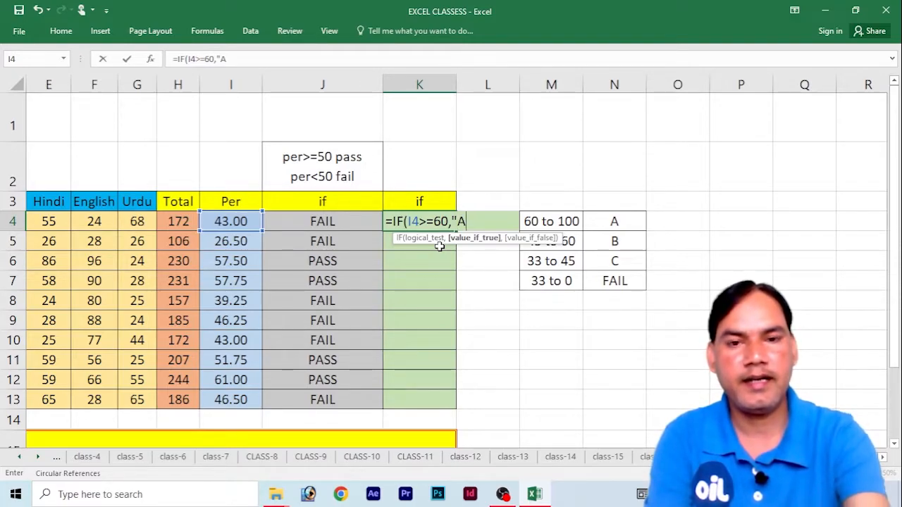
pyautogui.write('"')
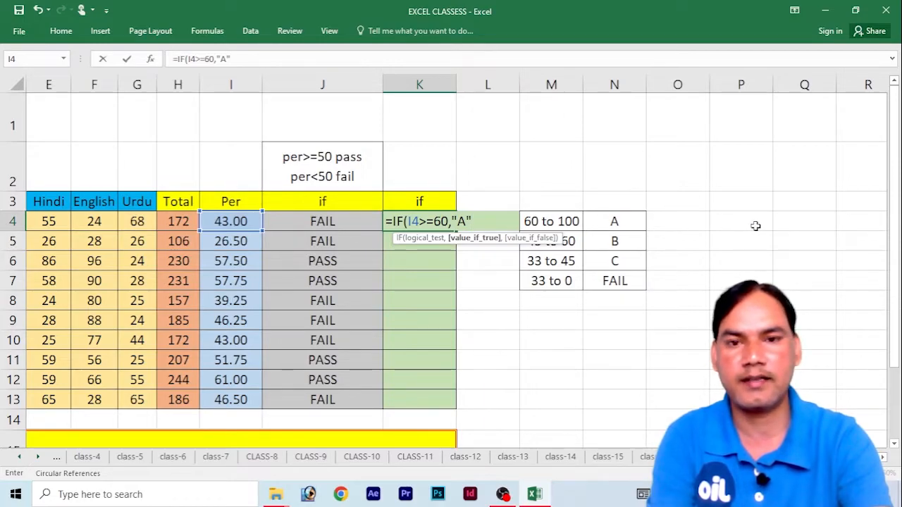
# - Extend the K4 formula with a second nested condition, IF(I4>=45,"B", for the B grade
pyautogui.write(',IF(')
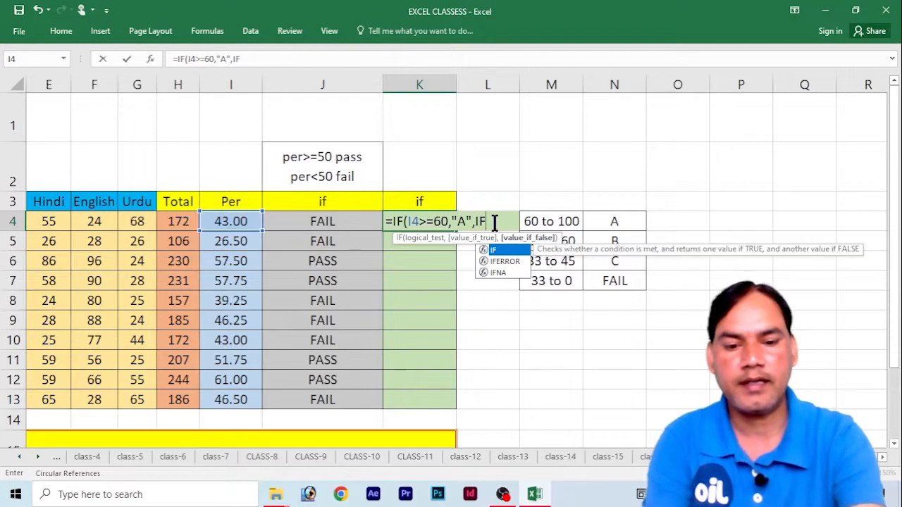
pyautogui.click(224, 221)
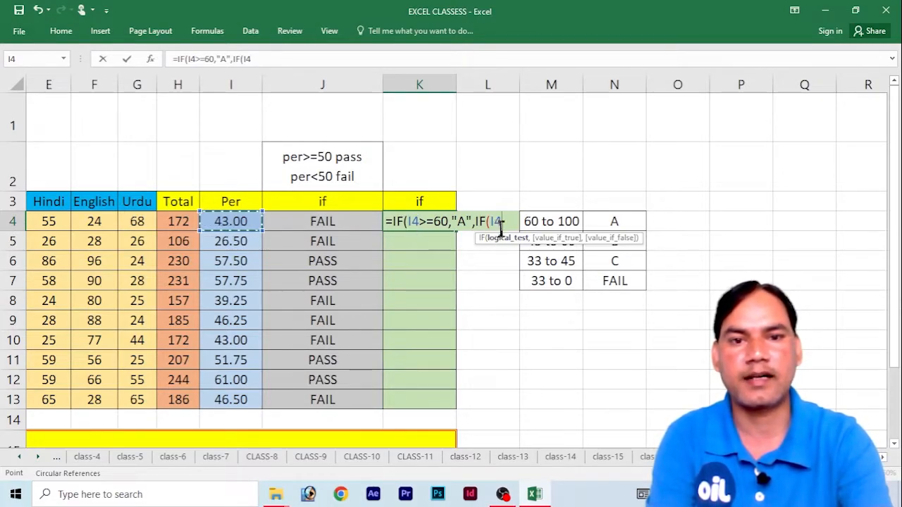
pyautogui.write('>=')
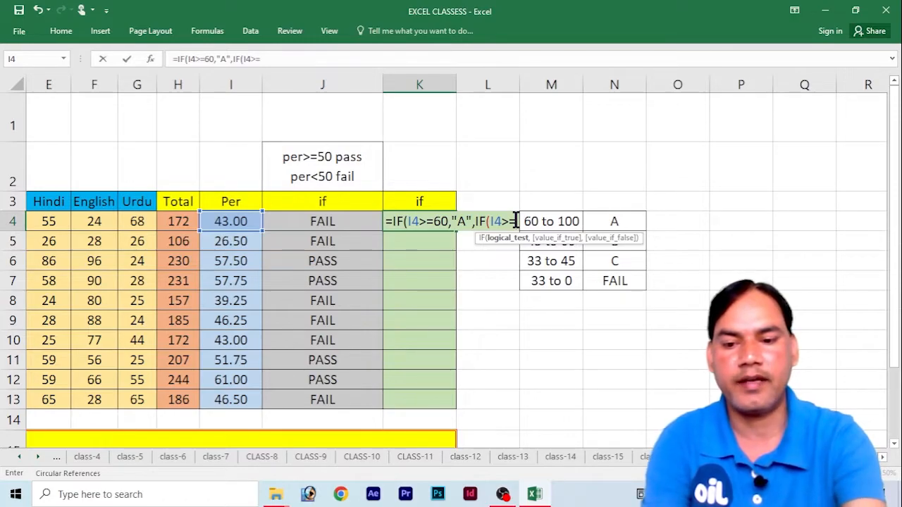
pyautogui.write('45,')
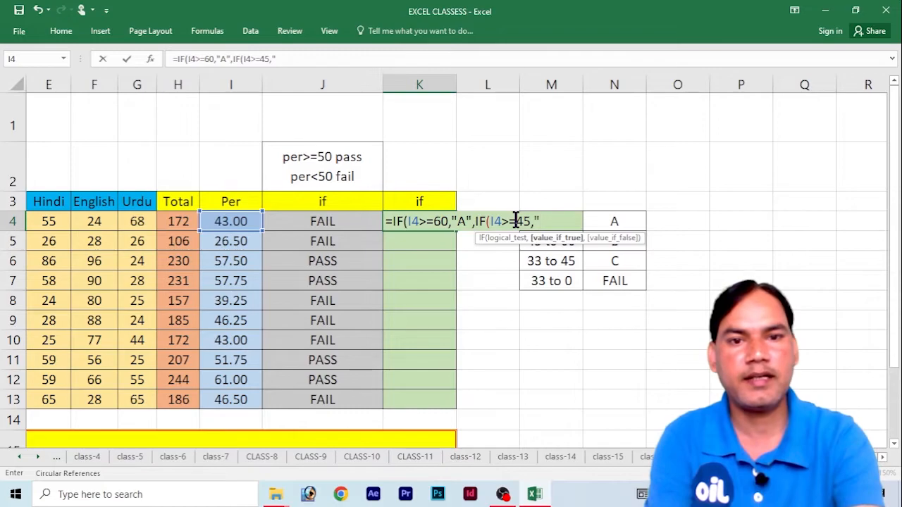
pyautogui.write('"B')
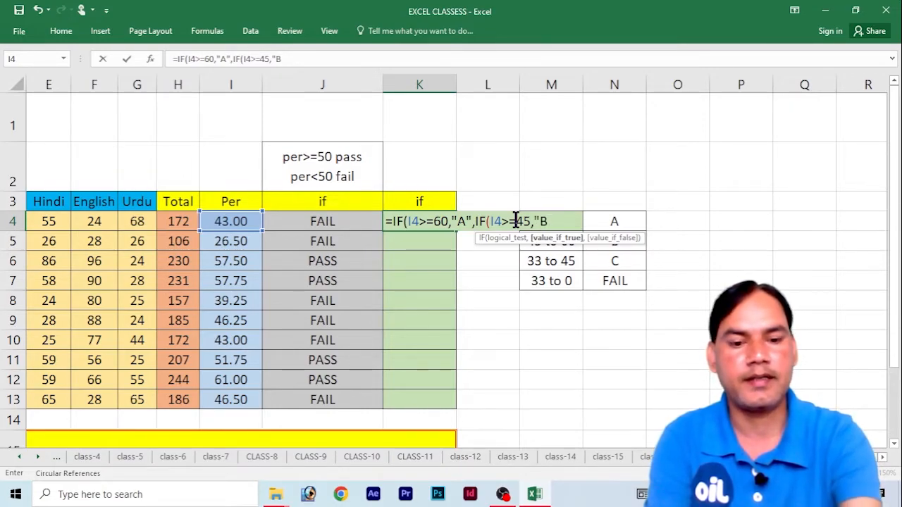
pyautogui.write('",')
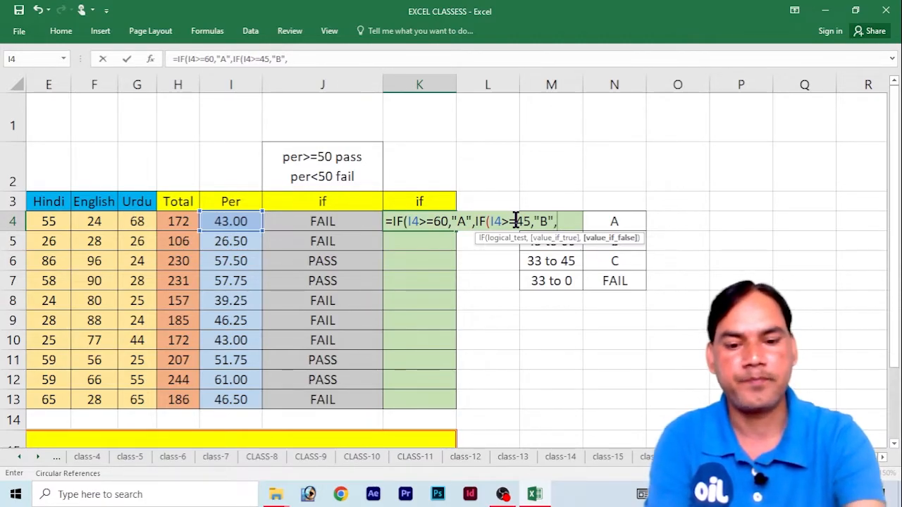
# - Add the third nested condition, IF(I4>=33,"C", to the K4 formula for the C grade
pyautogui.write('IF')
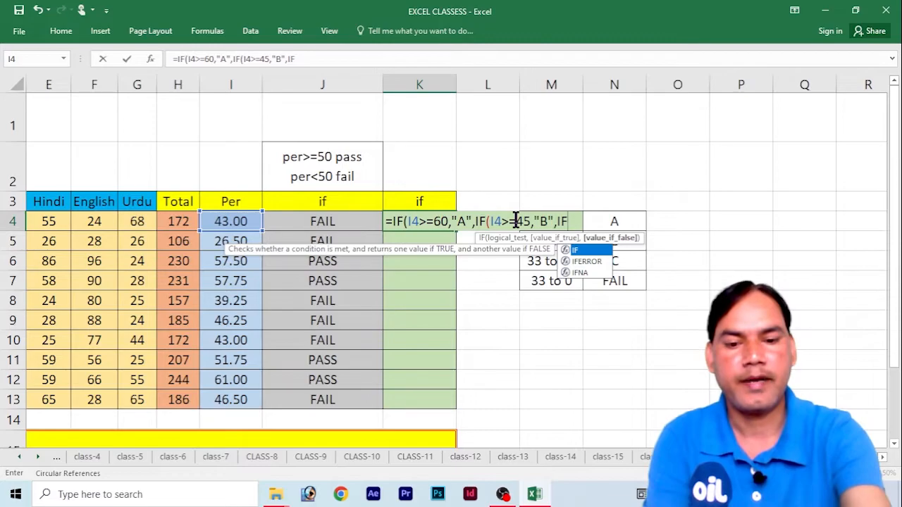
pyautogui.write('(')
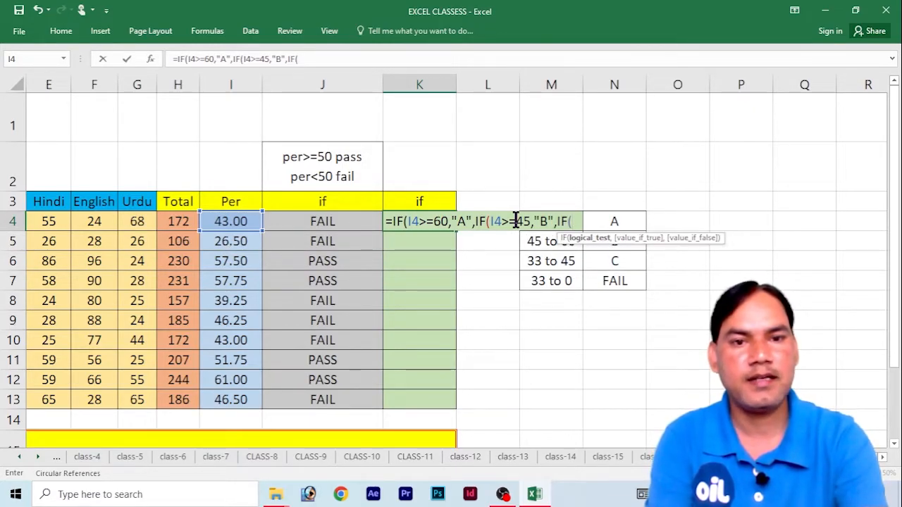
pyautogui.click(238, 221)
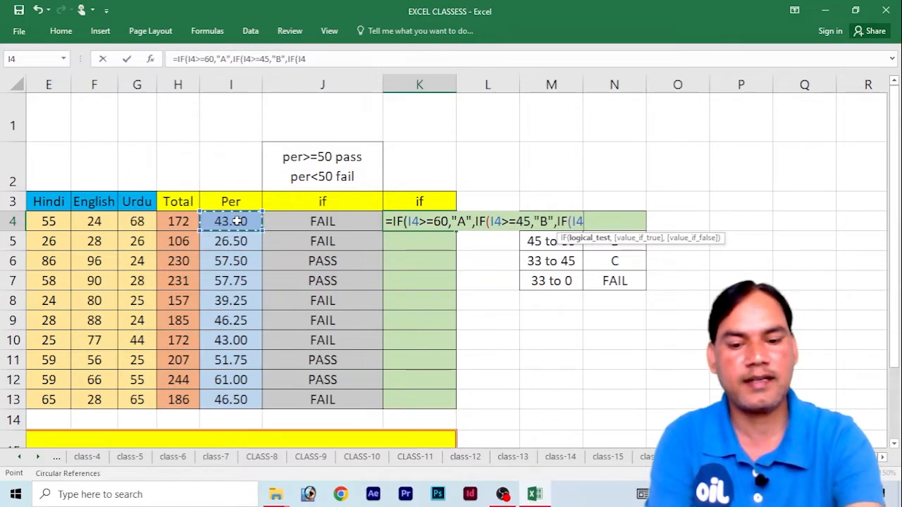
pyautogui.write('=')
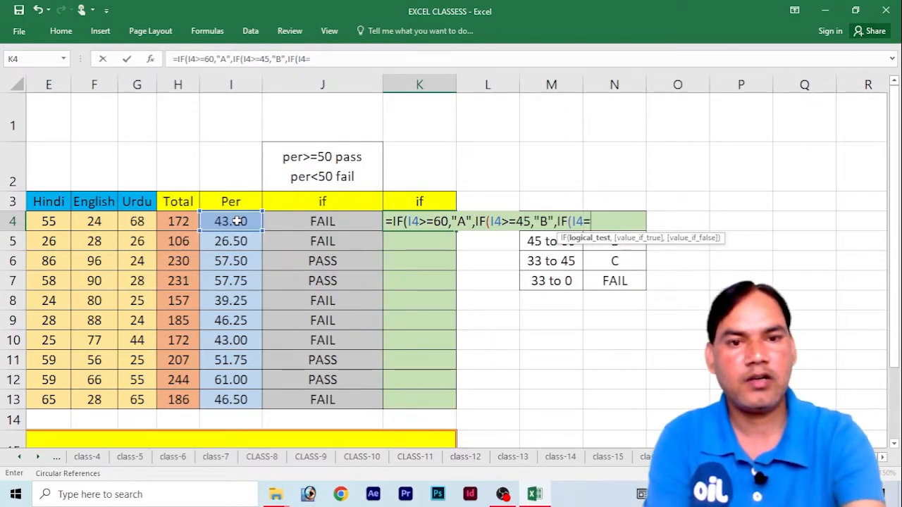
pyautogui.press('BackSpace')
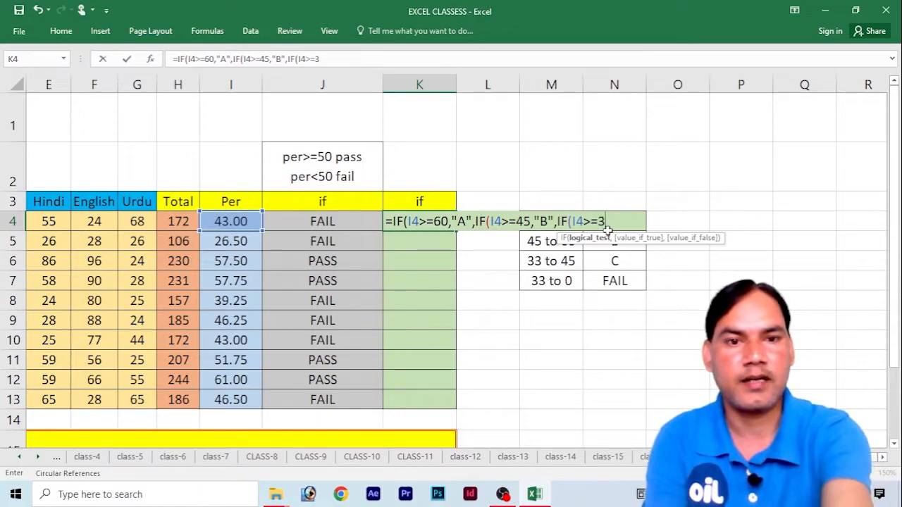
pyautogui.write('3,"C')
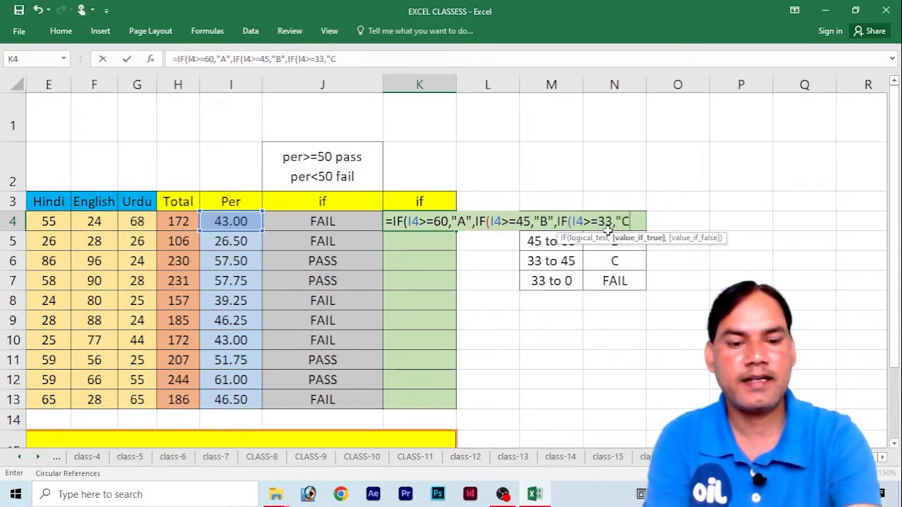
pyautogui.write('",')
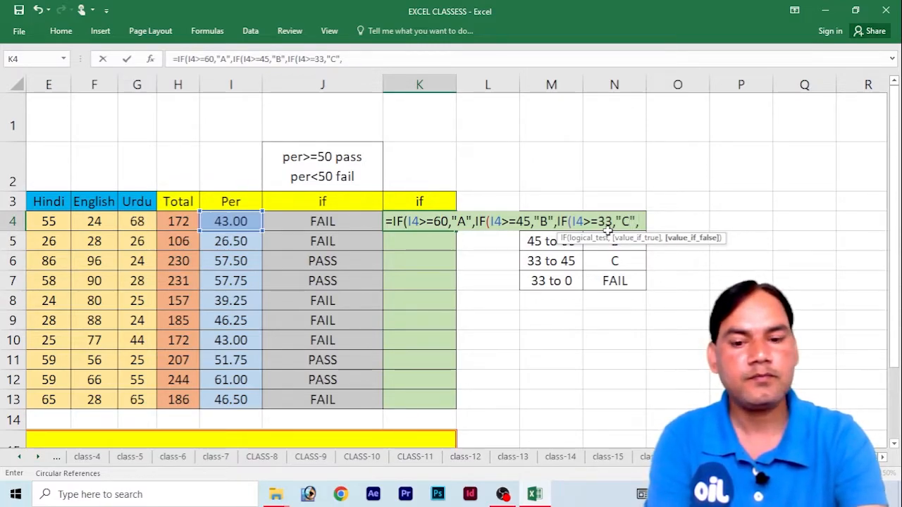
# - Complete the K4 formula with the last condition IF(I4<33,"FAIL" and accept the correction that adds the four closing parentheses
pyautogui.write('IF')
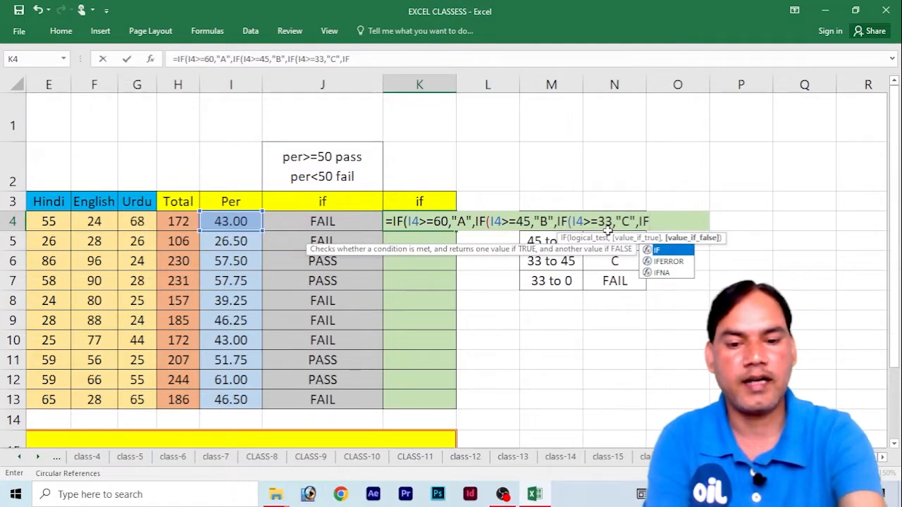
pyautogui.write('(')
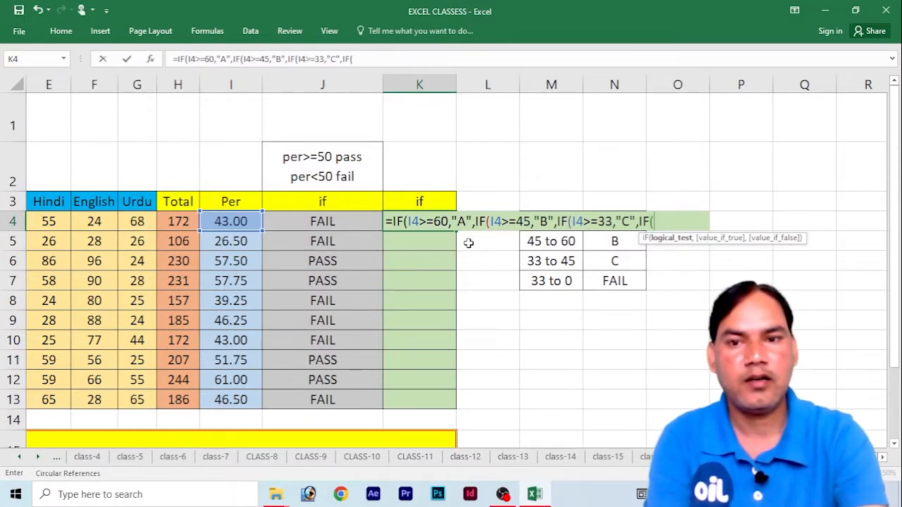
pyautogui.click(232, 222)
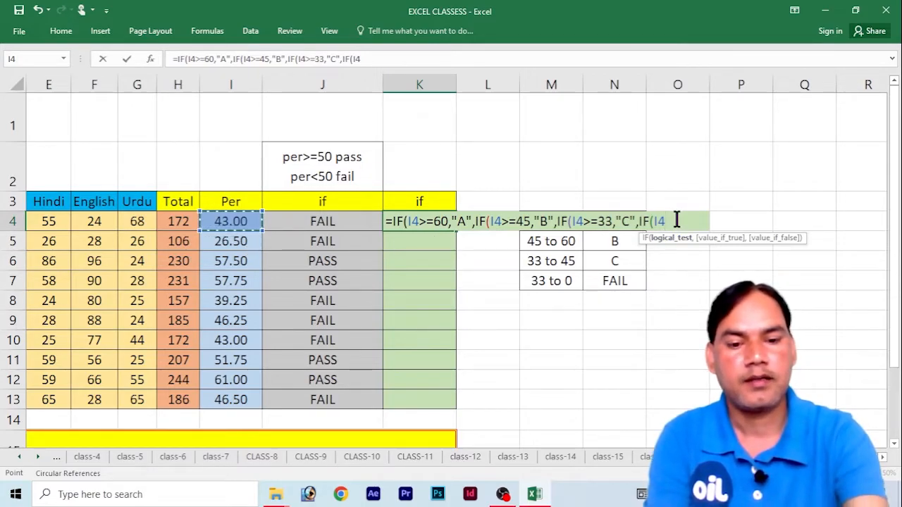
pyautogui.write('<')
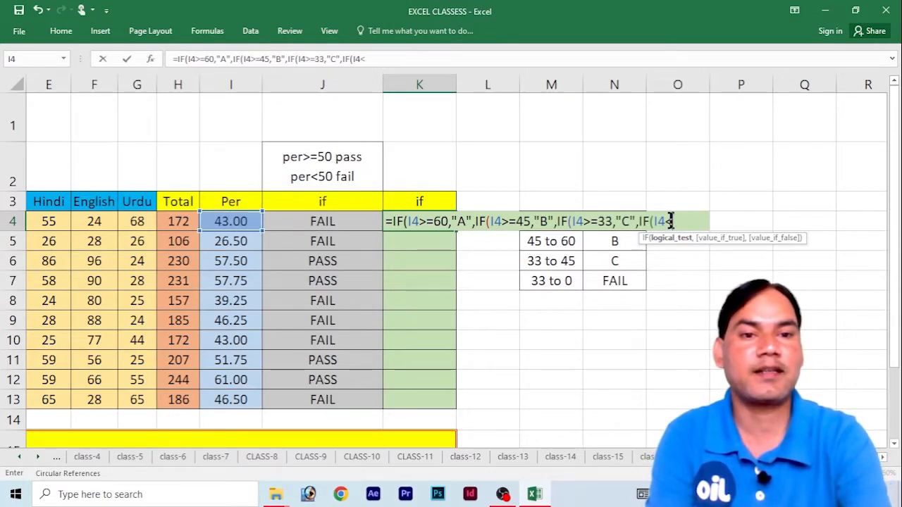
pyautogui.write('33')
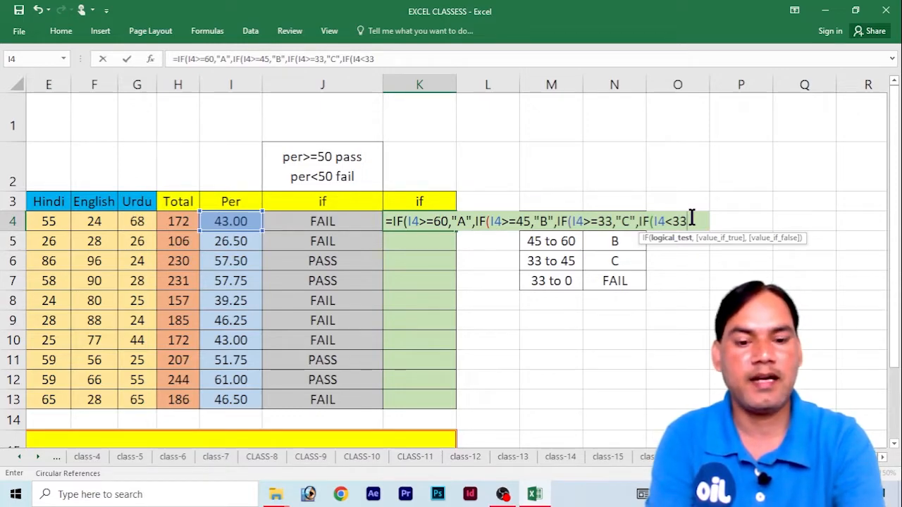
pyautogui.write(',"')
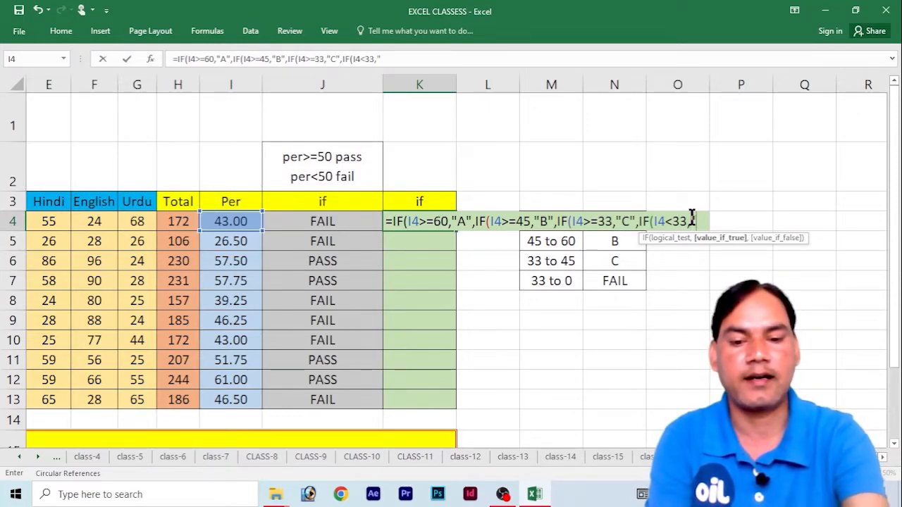
pyautogui.write('FAIL')
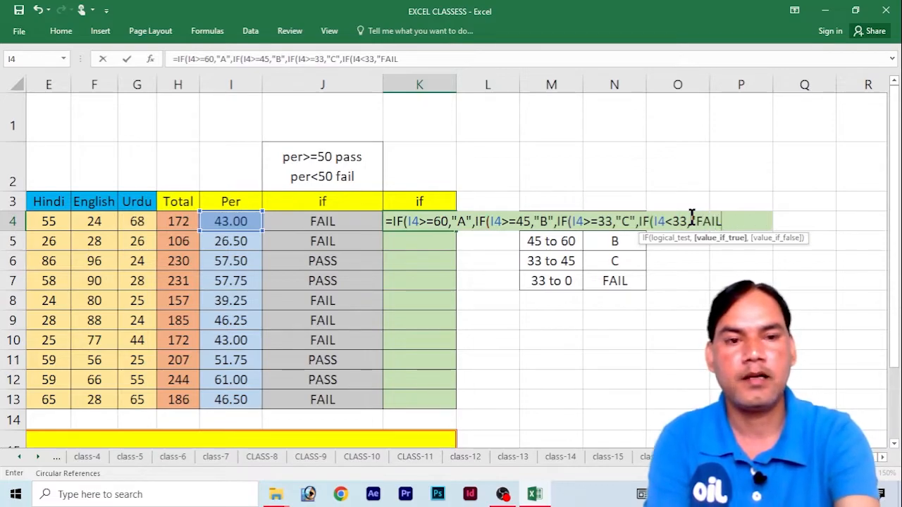
pyautogui.write('"')
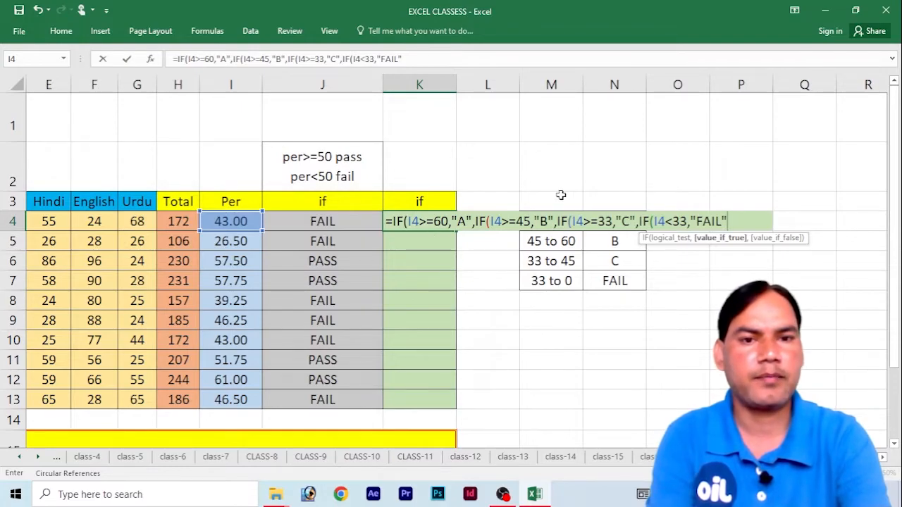
pyautogui.press('Return')
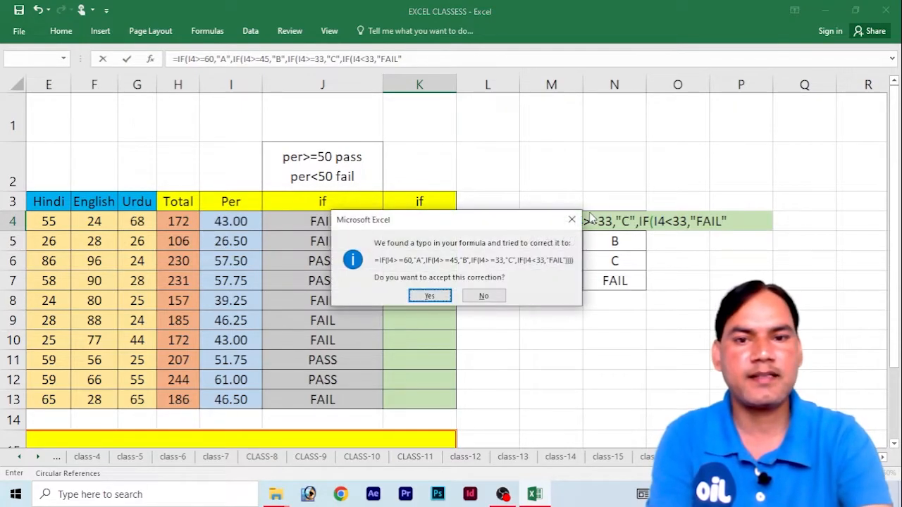
pyautogui.click(420, 294)
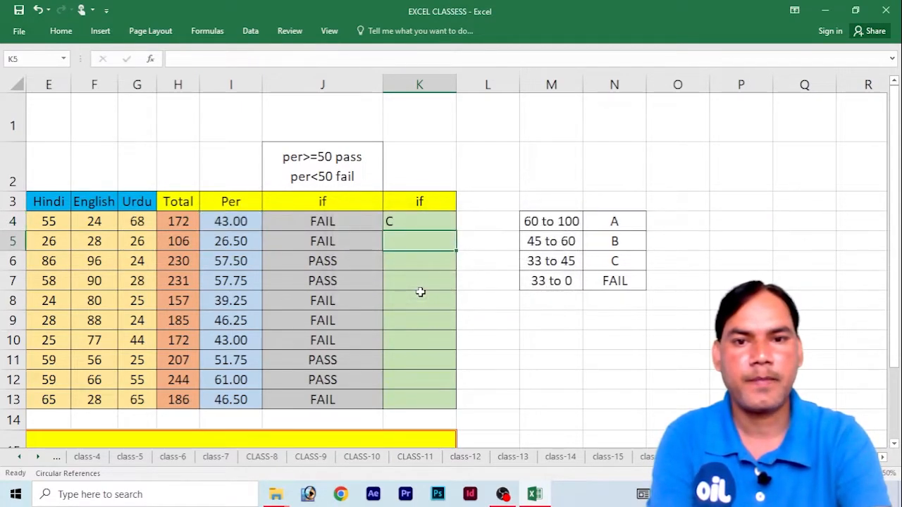
# - Fill the grade formula from K4 down through K13 and check the copied formulas in K7 and K6
pyautogui.click(409, 222)
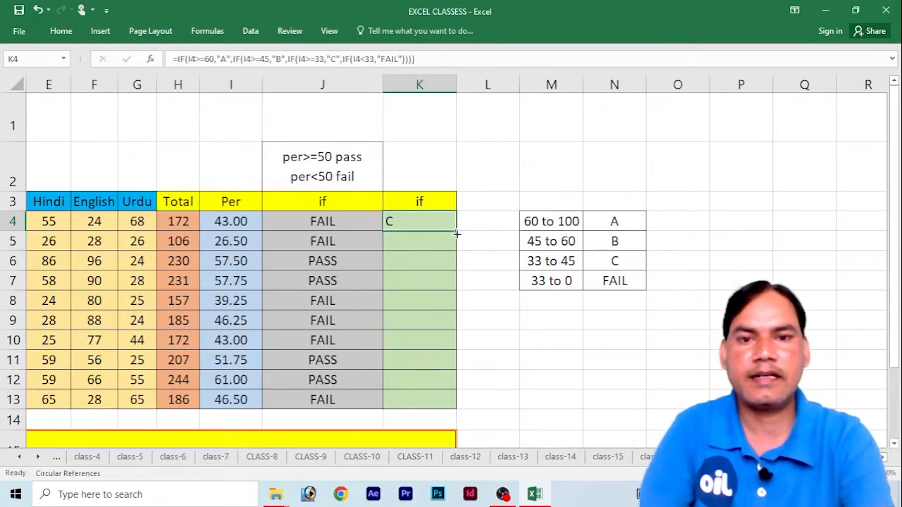
pyautogui.moveTo(457, 234); pyautogui.dragTo(447, 400)
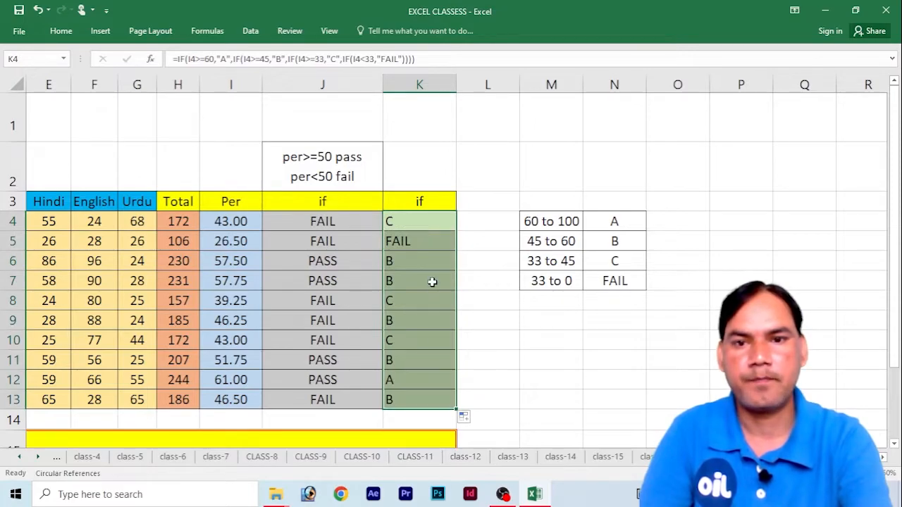
pyautogui.click(404, 281)
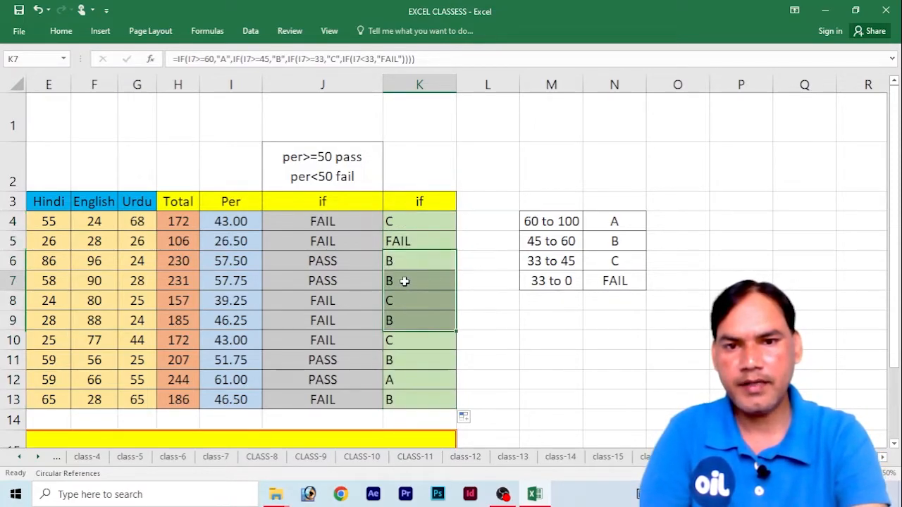
pyautogui.click(403, 260)
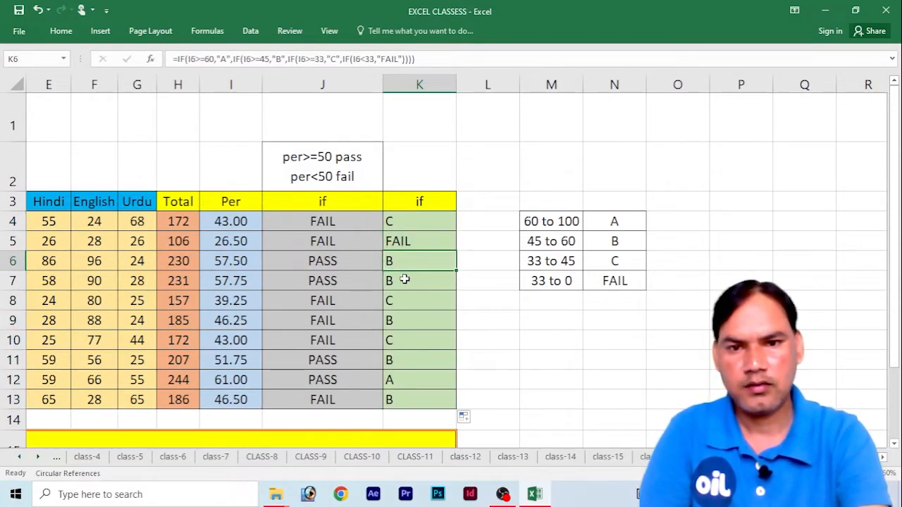
# - Check the copied grade formula in K5 against that student's marks
pyautogui.click(411, 241)
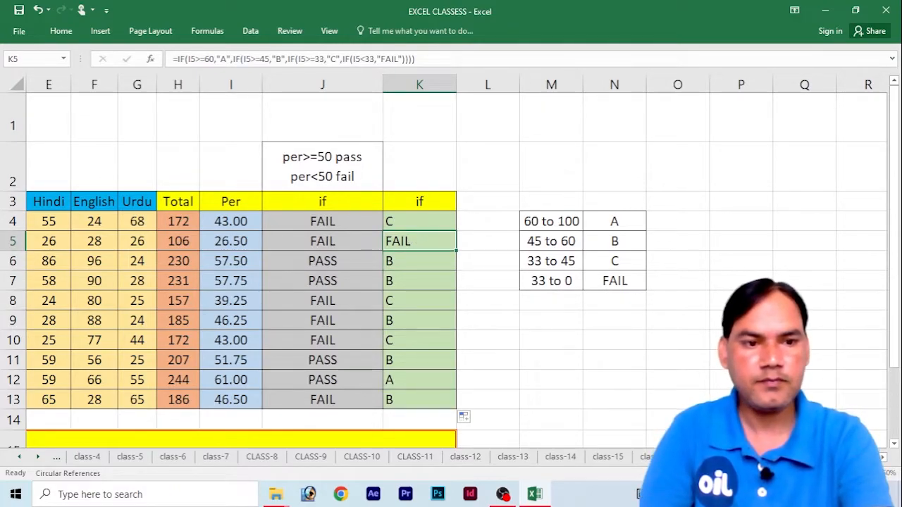
pyautogui.hscroll(-4, 600, 187)
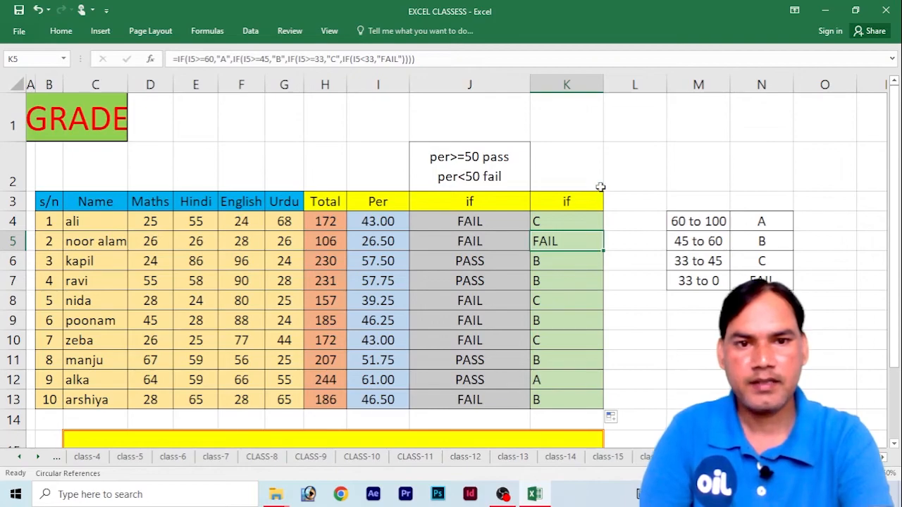
pyautogui.click(597, 174)
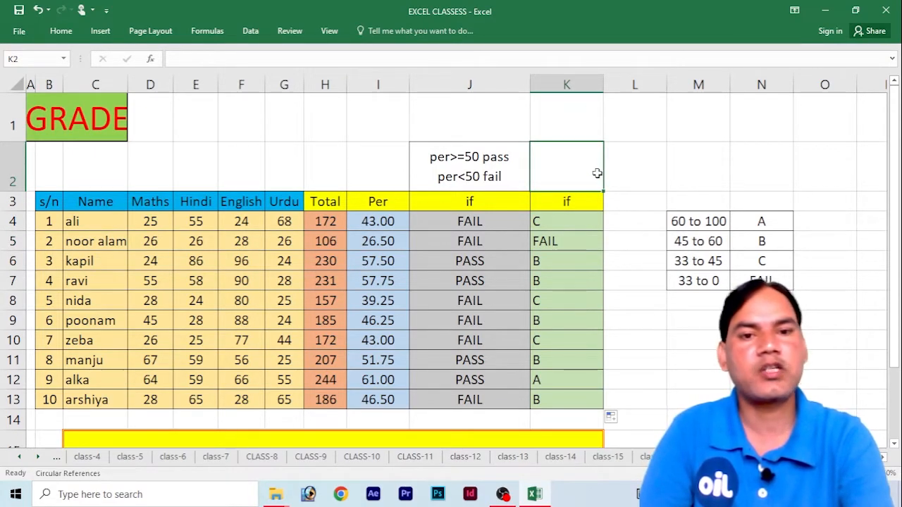
# - Set the English mark in F6 to 0 and check the pass/fail and grade formulas in J6 and K6
pyautogui.click(241, 261)
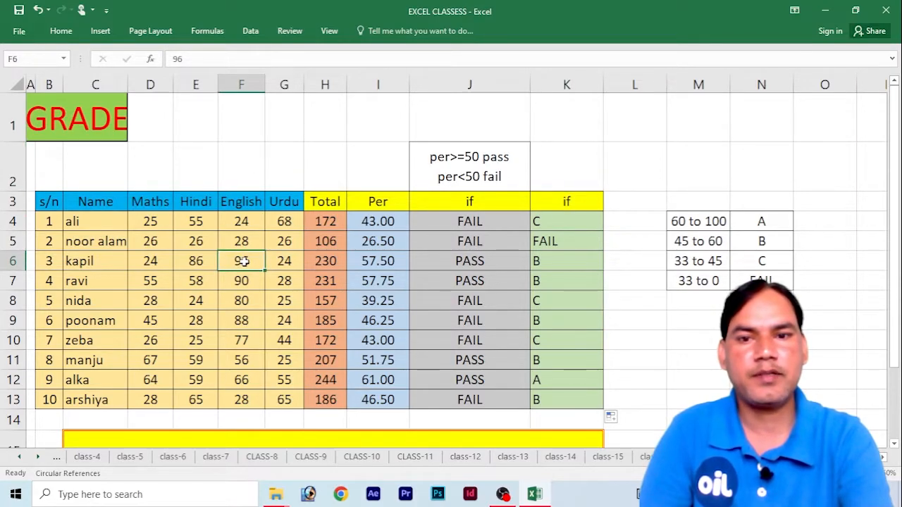
pyautogui.click(540, 260)
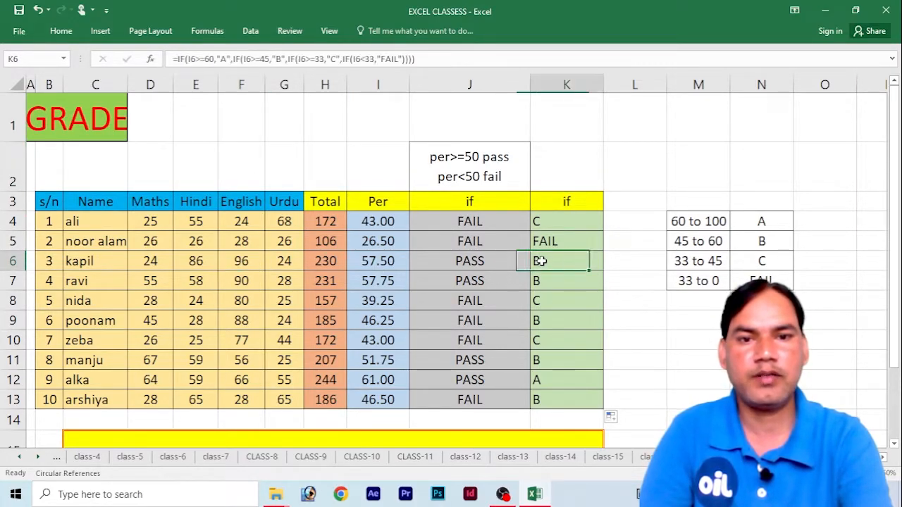
pyautogui.click(245, 262)
pyautogui.write('0')
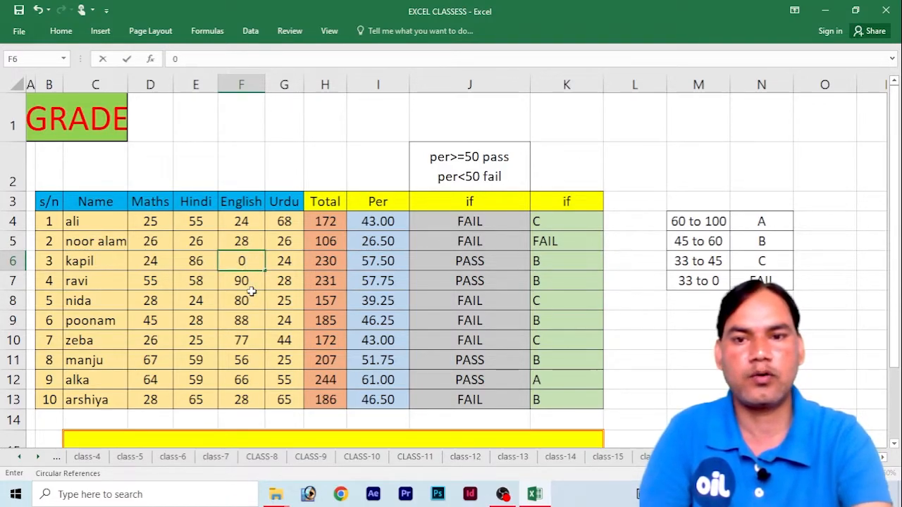
pyautogui.click(287, 315)
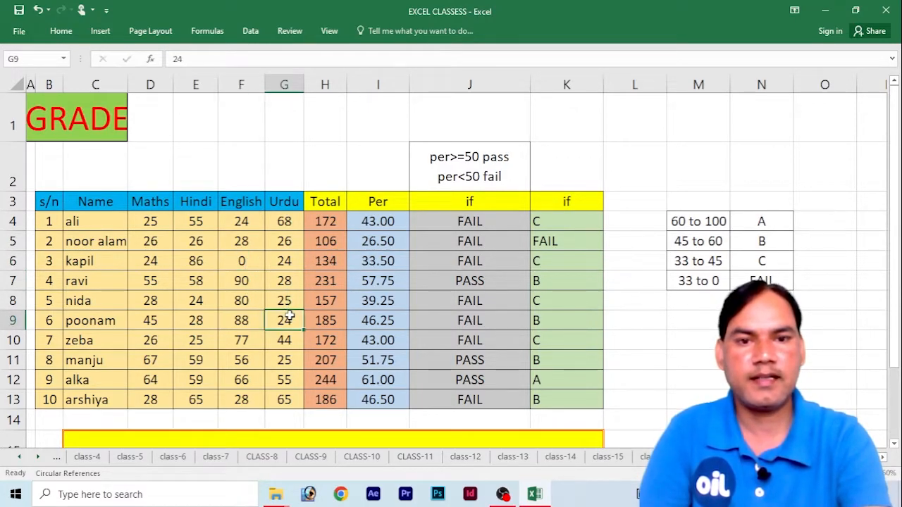
pyautogui.click(540, 260)
pyautogui.click(462, 261)
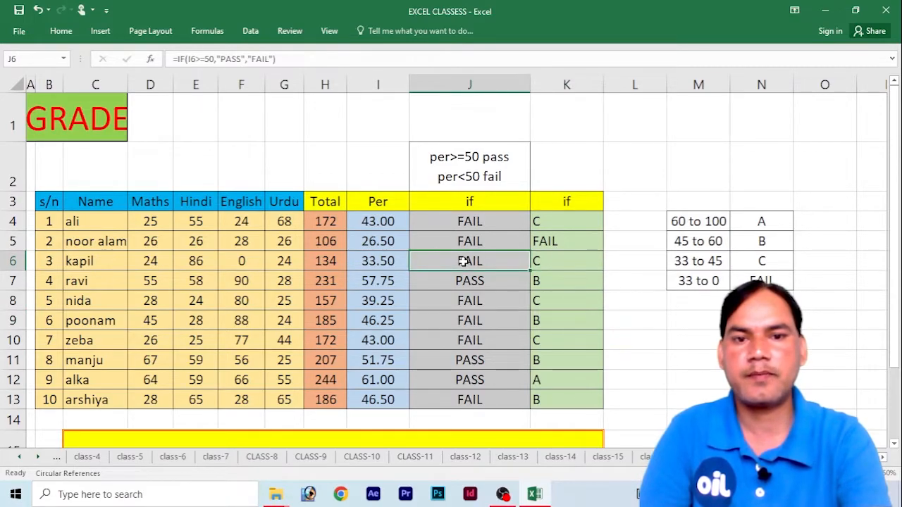
pyautogui.click(543, 261)
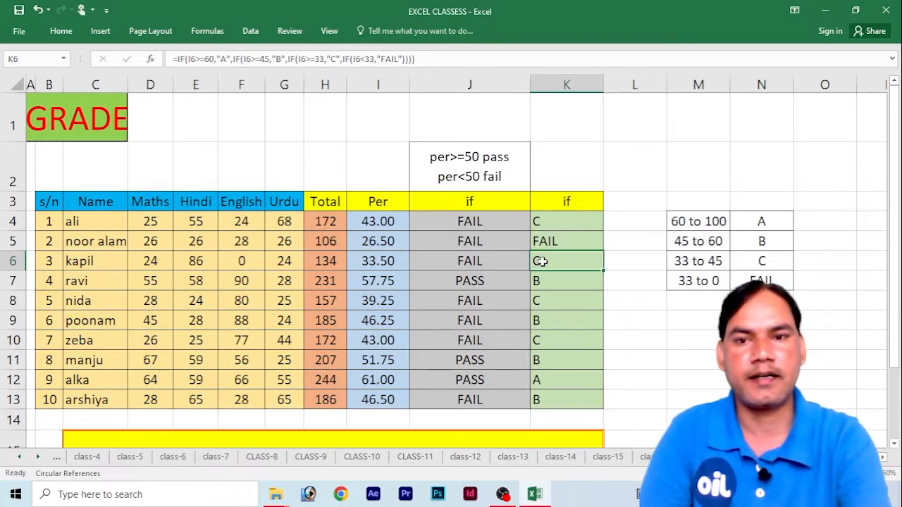
# - Check the grade in K5 and set the Hindi mark in E5 to 90
pyautogui.click(554, 240)
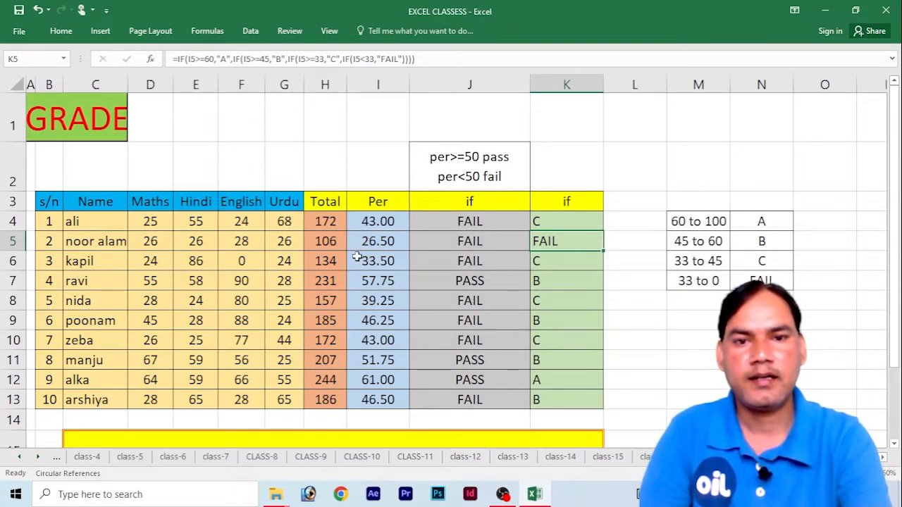
pyautogui.click(198, 241)
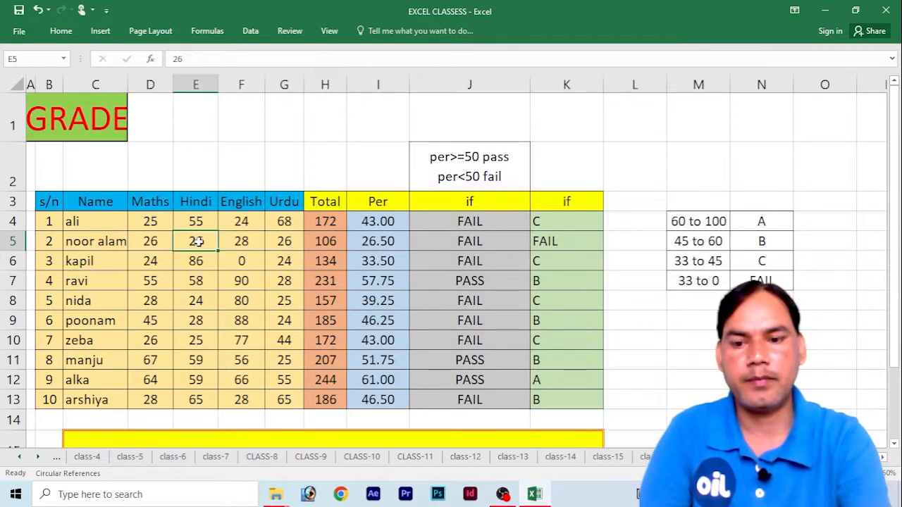
pyautogui.write('90')
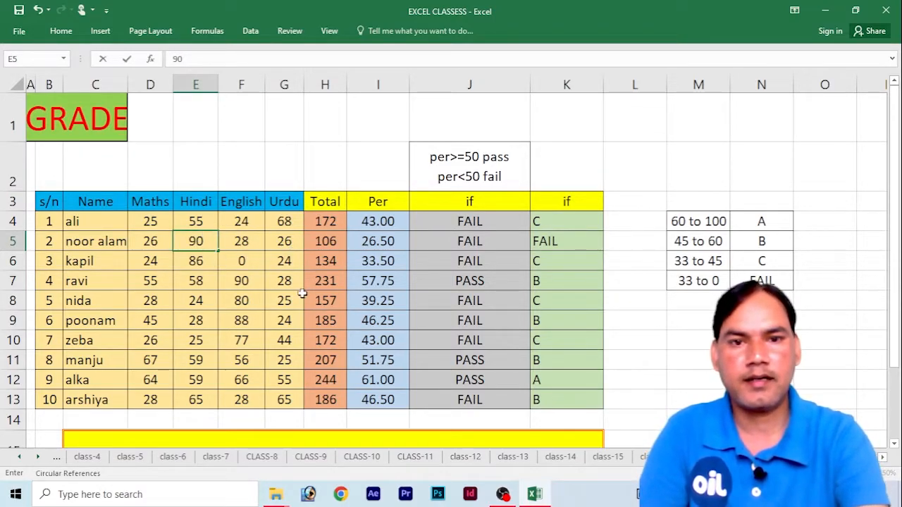
pyautogui.click(307, 294)
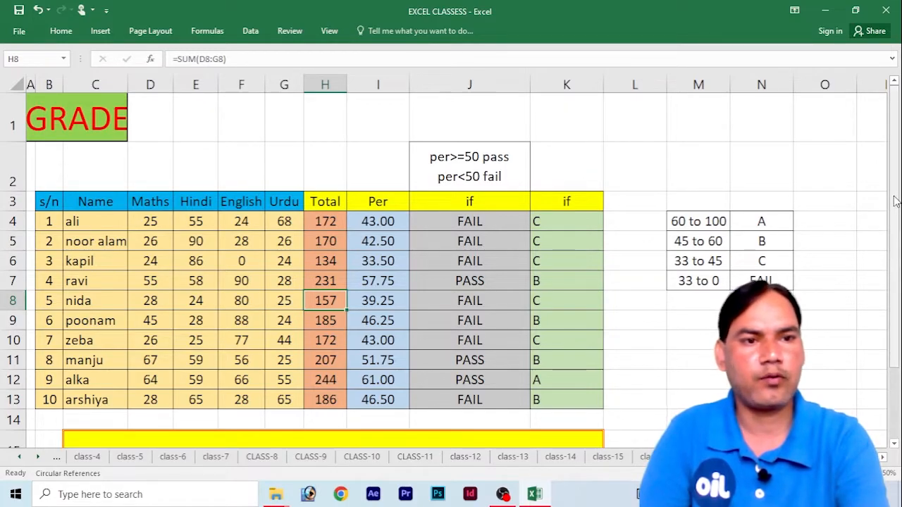
pyautogui.scroll(-1, 684, 301)
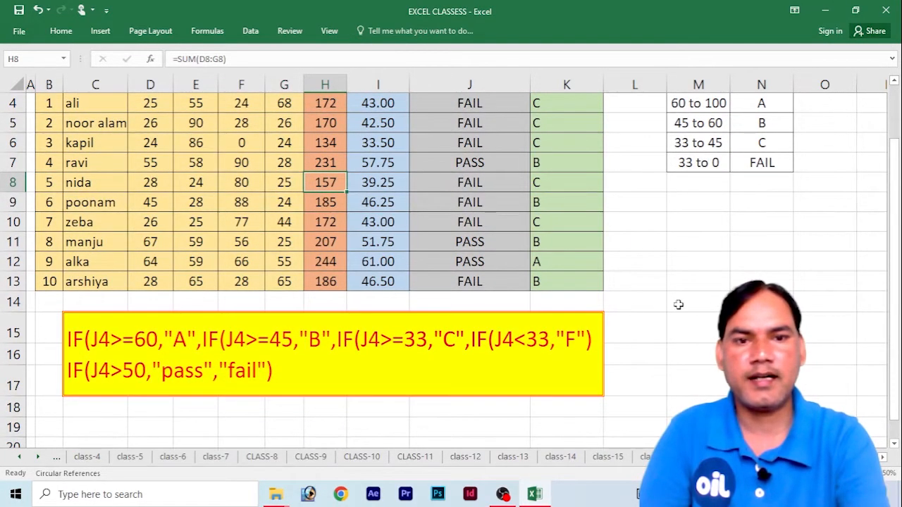